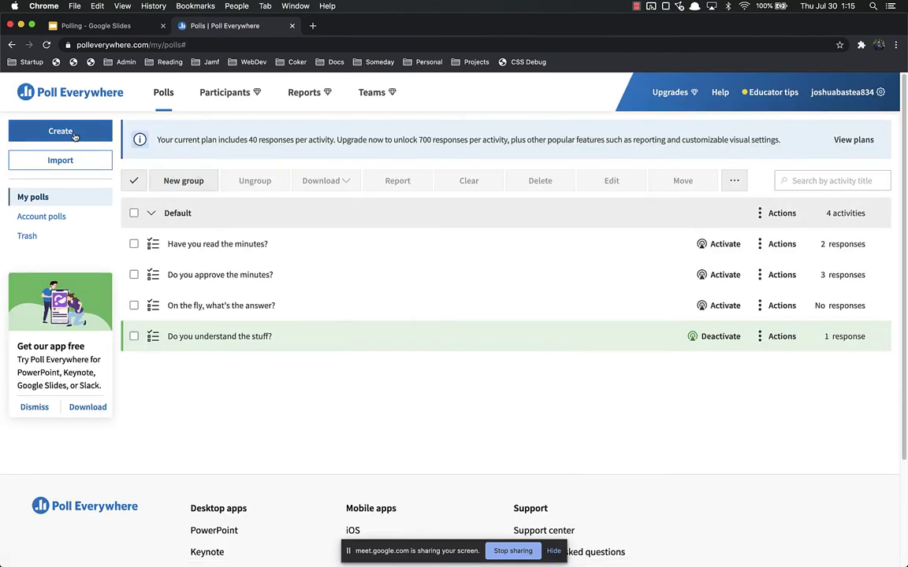
# Start a multiple choice poll titled 'Where are the Great Plains?' with first answer 'At the Great Airports'
pyautogui.click(68, 131)
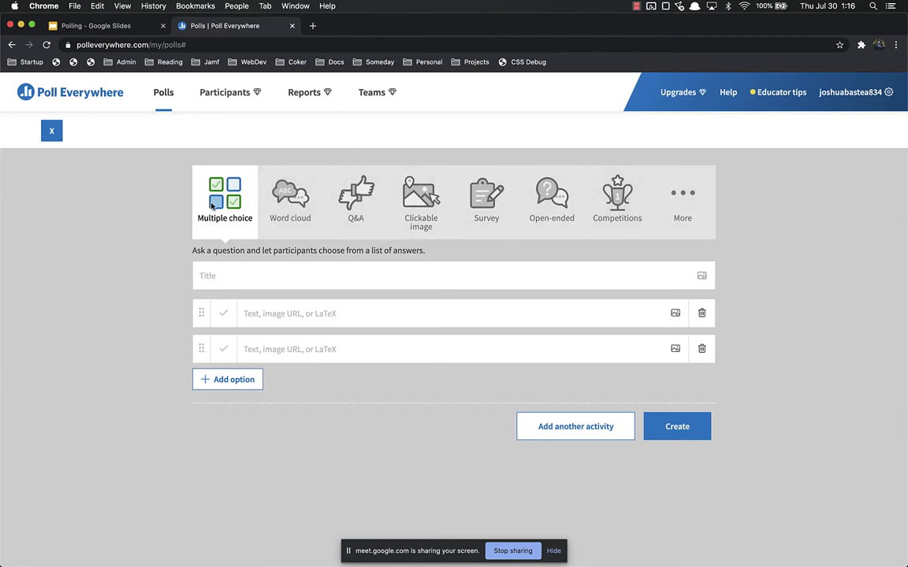
pyautogui.click(317, 282)
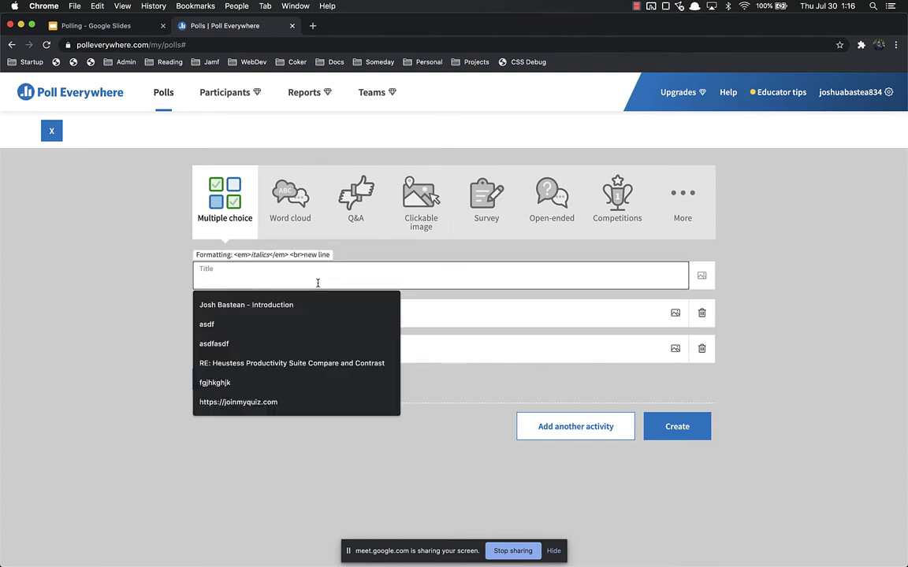
pyautogui.write('Where are the Great Plains?')
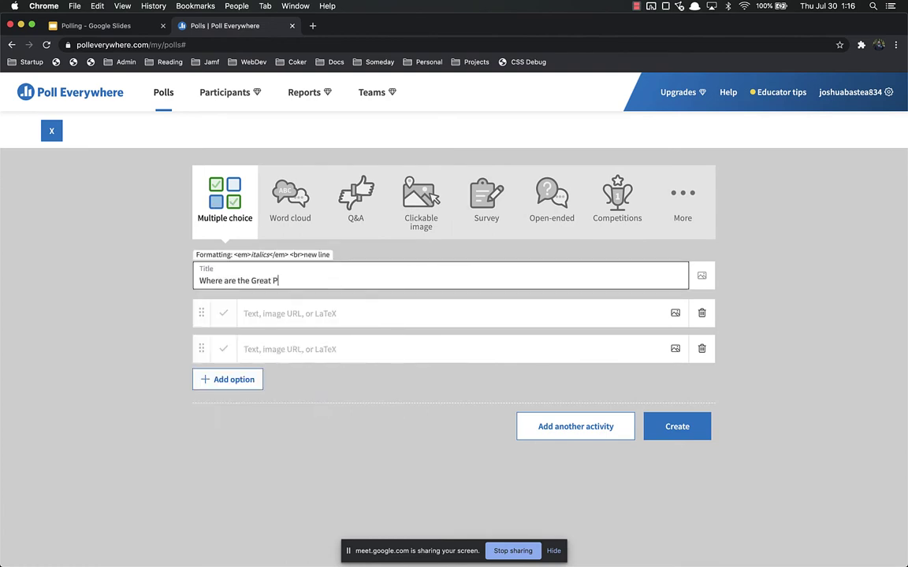
pyautogui.click(331, 312)
pyautogui.write('At the Great A')
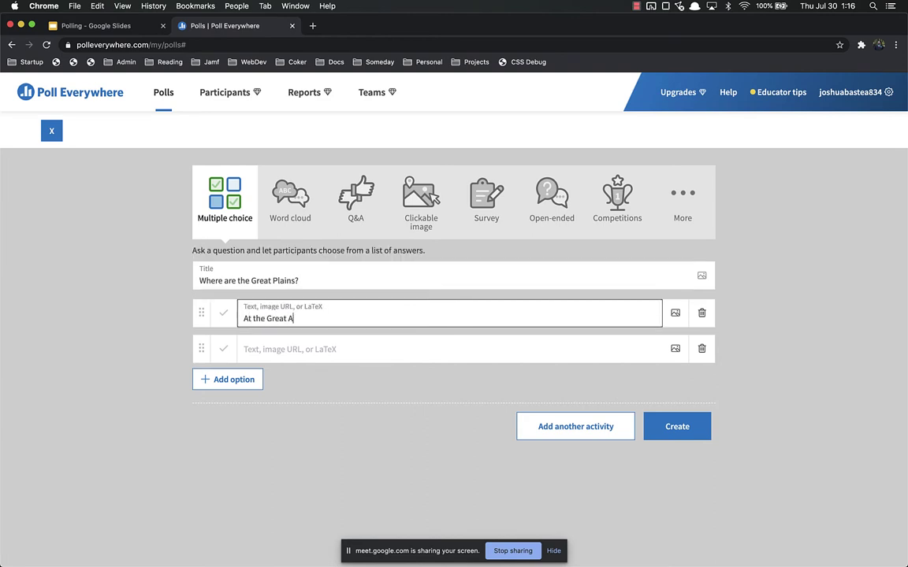
pyautogui.write('irports')
# Add the answers 'In the Midwest' and a third option 'Nowhere', then save the poll
pyautogui.click(345, 348)
pyautogui.write('In the Midwest')
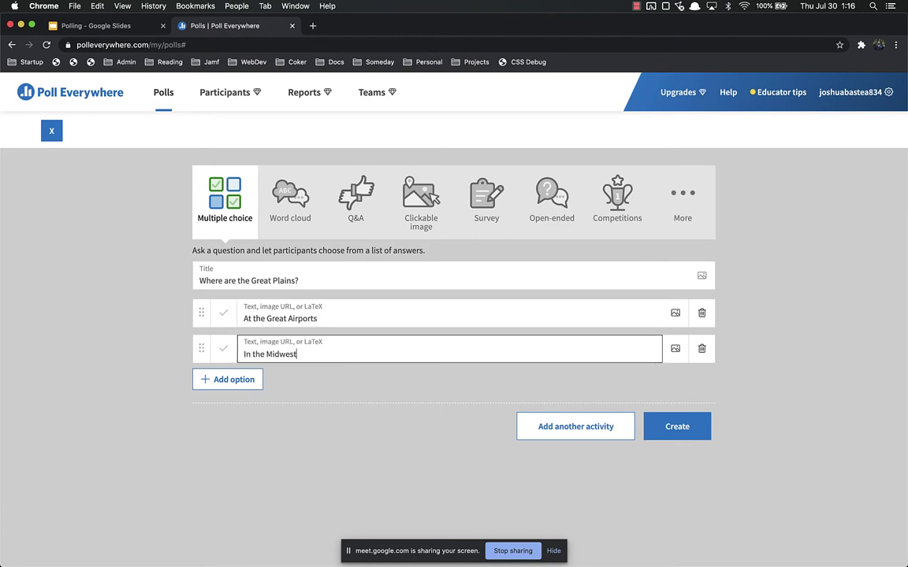
pyautogui.click(237, 381)
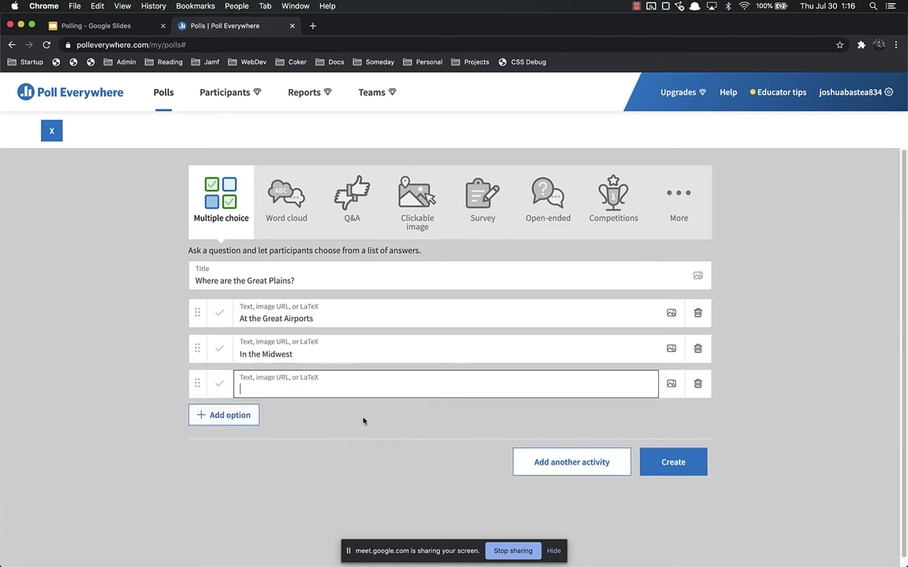
pyautogui.write('Nowhere')
pyautogui.click(363, 427)
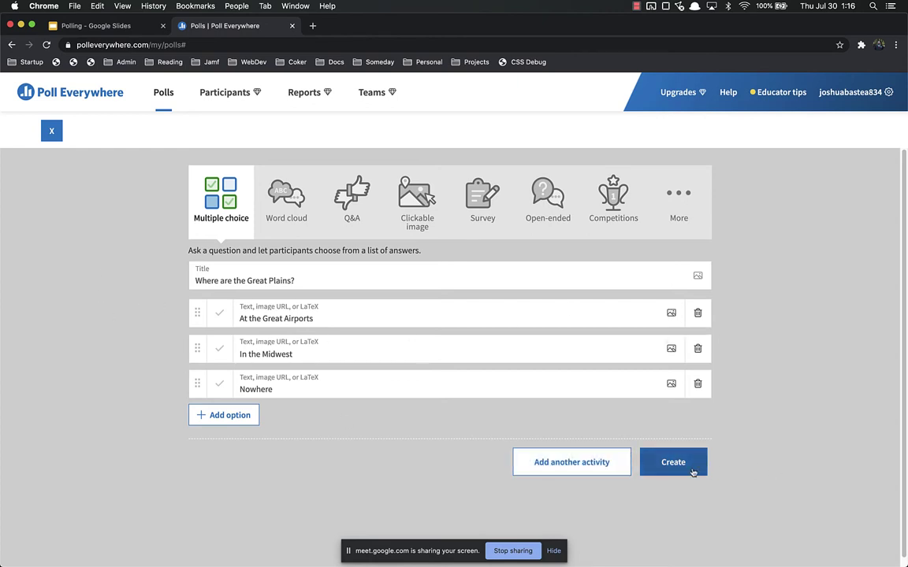
pyautogui.click(583, 464)
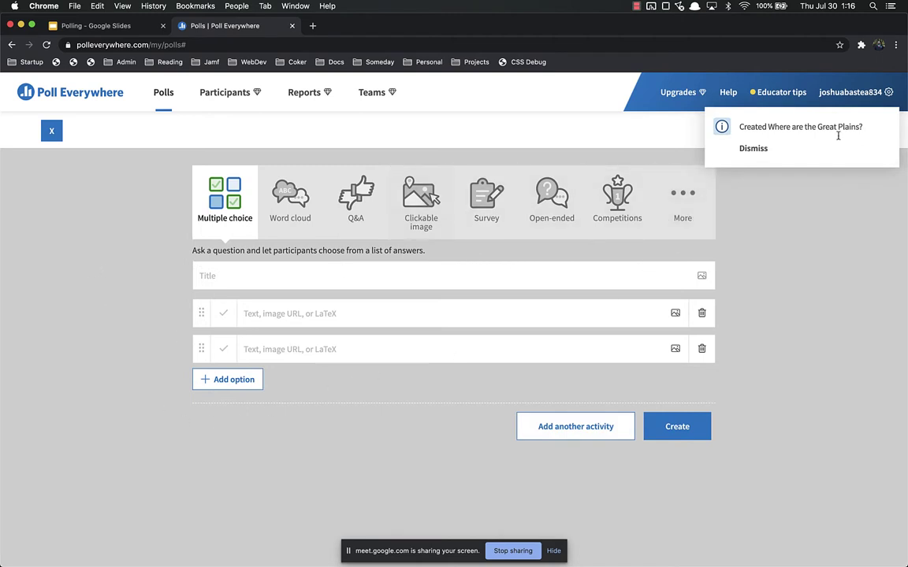
# Add a word cloud activity titled 'What's the best animal?' and save it
pyautogui.click(290, 201)
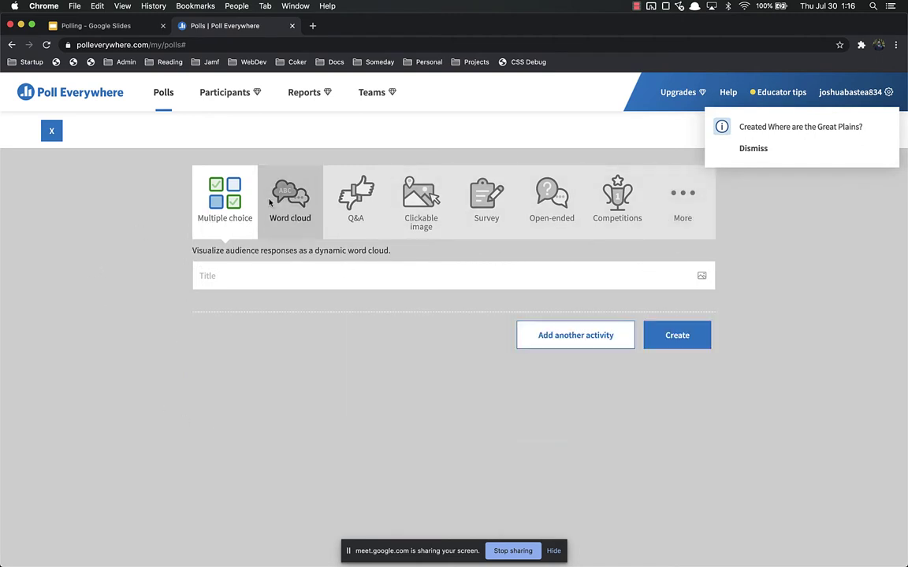
pyautogui.click(270, 268)
pyautogui.write("What's the best animal?")
pyautogui.click(589, 343)
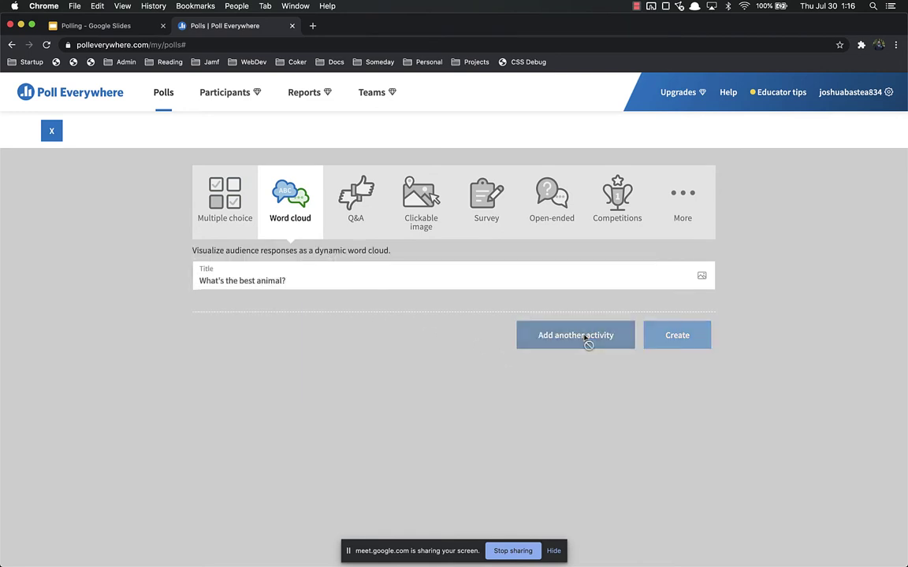
# Add a Q&A activity titled 'Tell me how you're doing' and create it
pyautogui.click(358, 217)
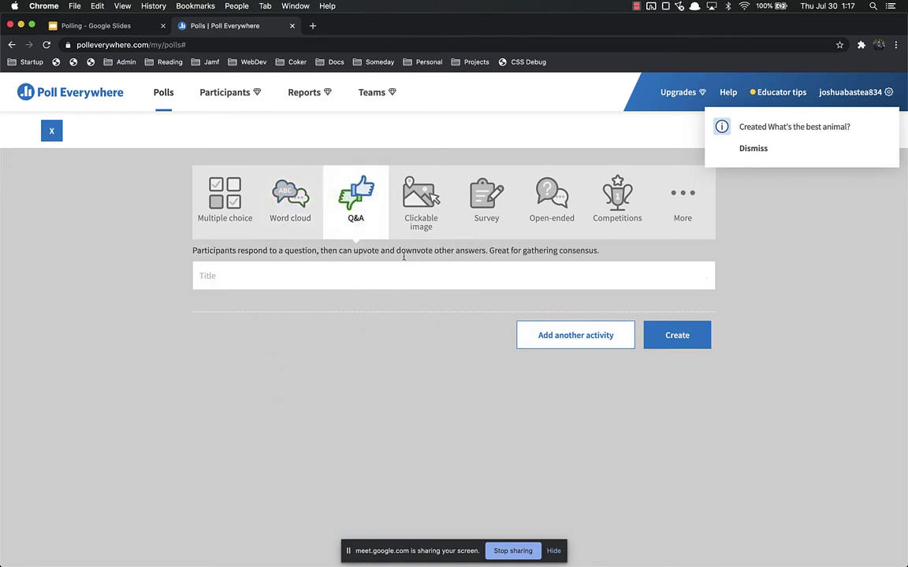
pyautogui.click(278, 280)
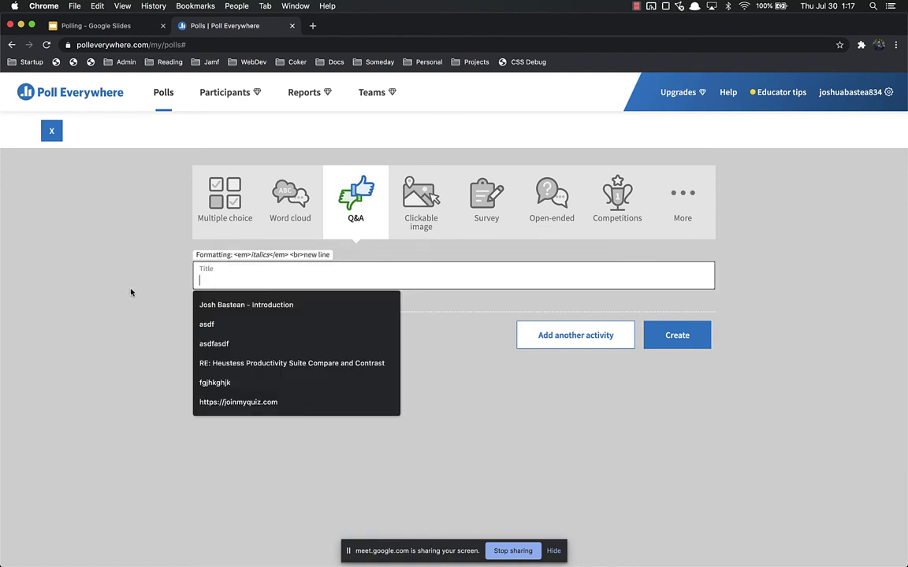
pyautogui.write('j')
pyautogui.press('BackSpace')
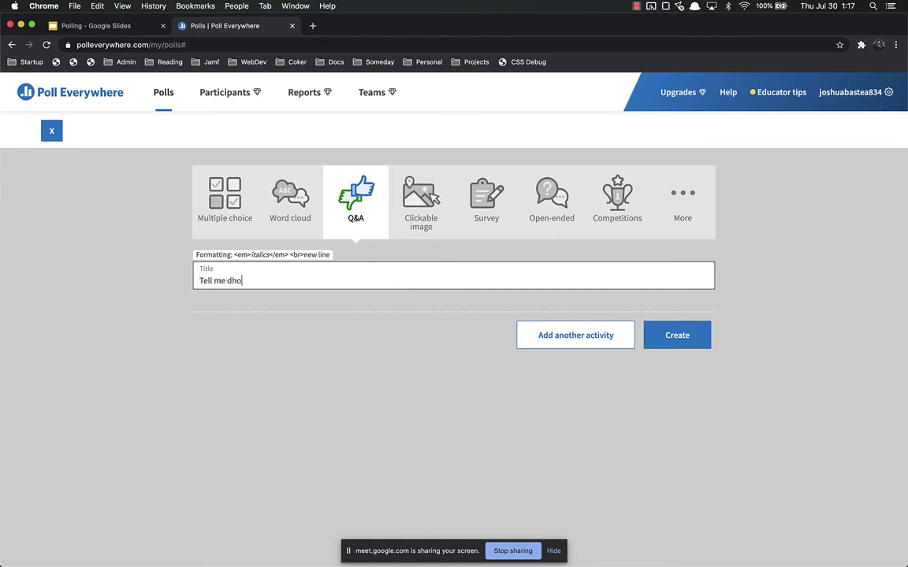
pyautogui.write("Tell me how you're doing!")
pyautogui.click(674, 335)
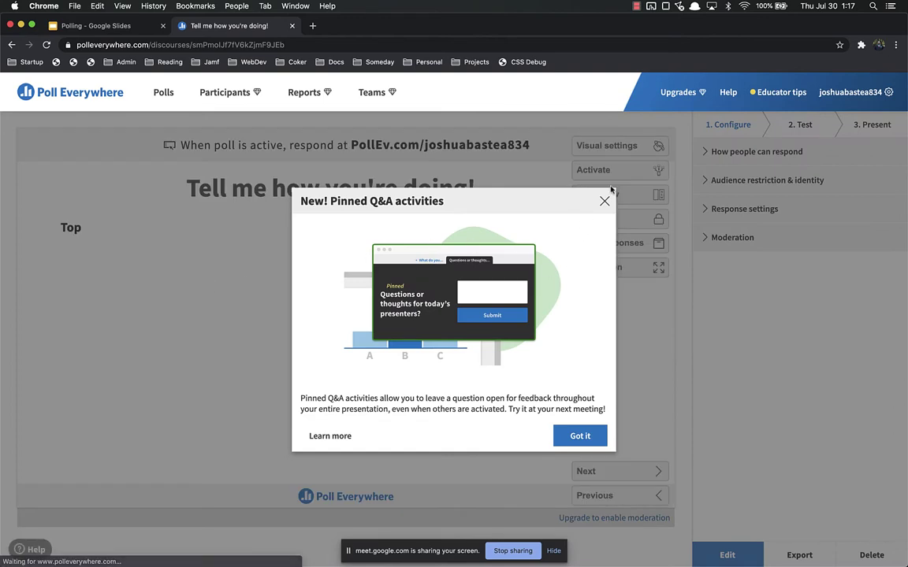
# Dismiss the Pinned Q&A notice and step through activities back to the Great Plains poll
pyautogui.click(588, 436)
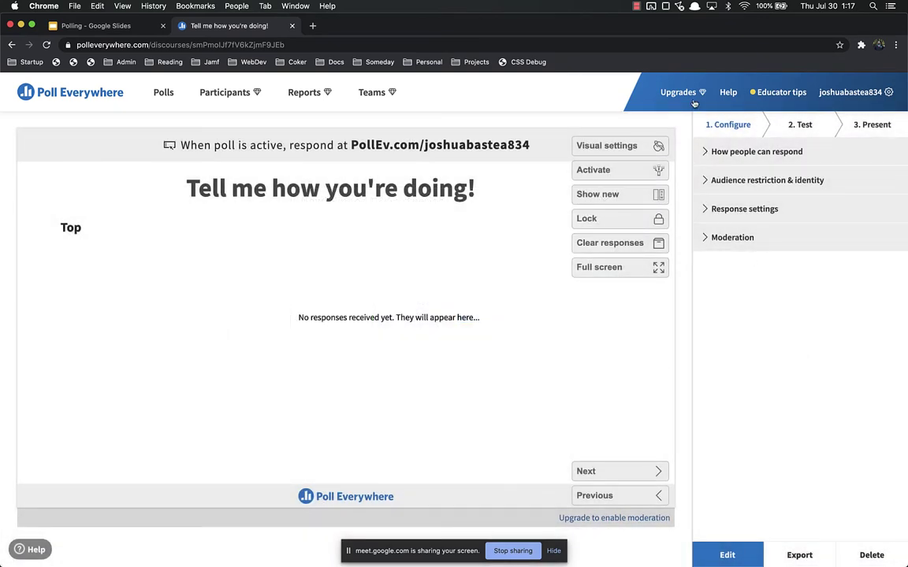
pyautogui.click(620, 476)
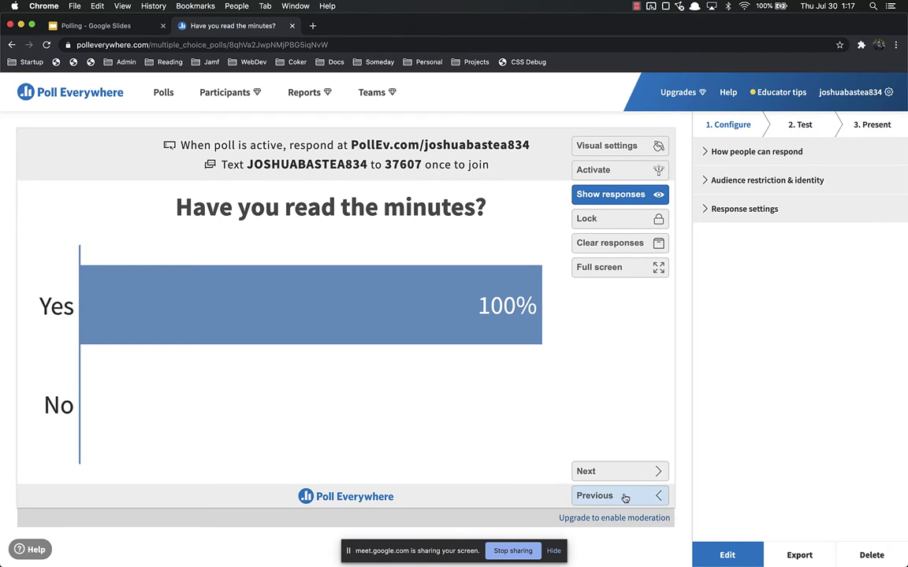
pyautogui.click(625, 496)
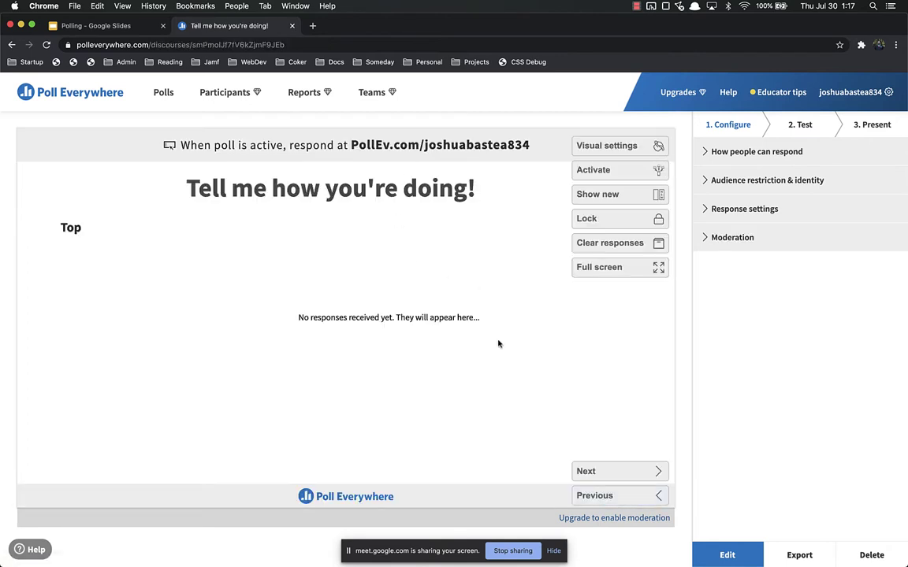
pyautogui.click(620, 497)
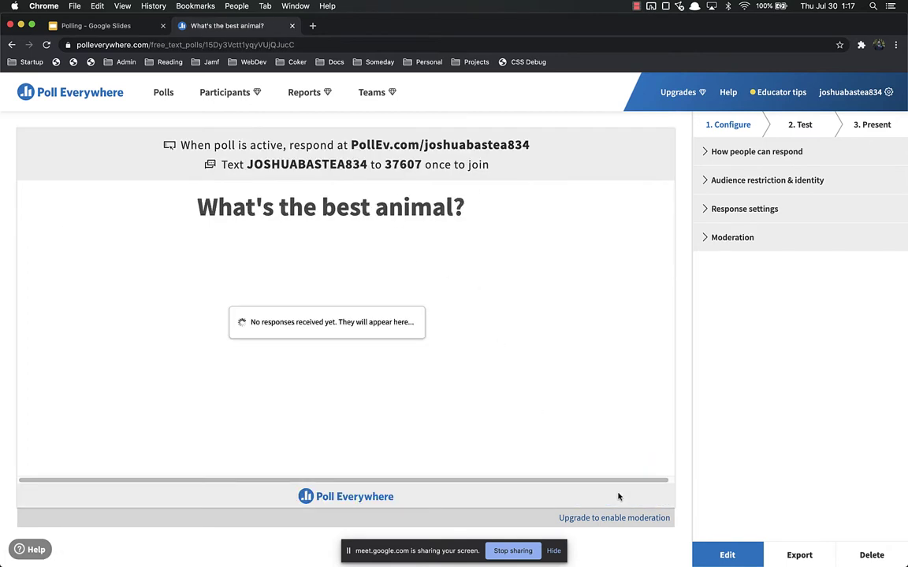
pyautogui.click(634, 497)
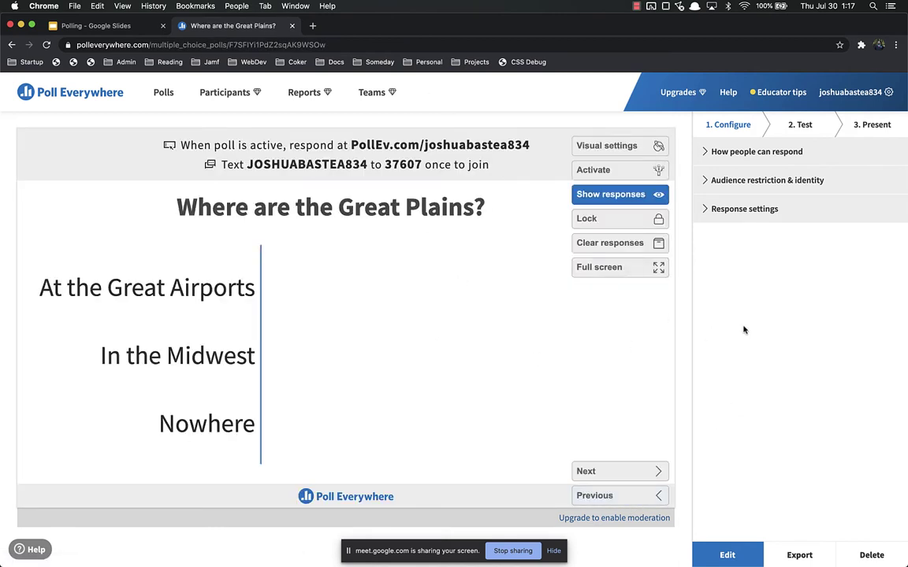
# Look over the Test and Present options, then activate the Great Plains poll
pyautogui.click(805, 126)
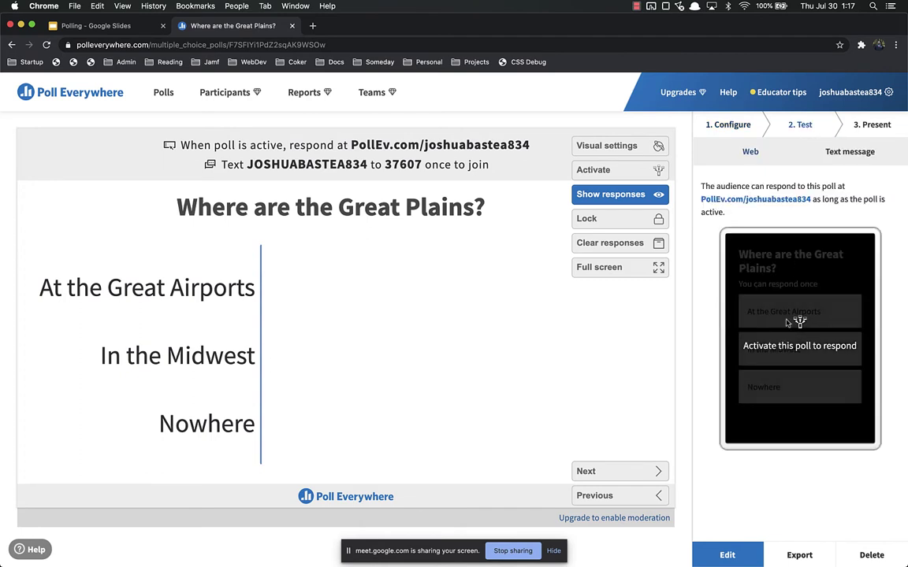
pyautogui.click(876, 126)
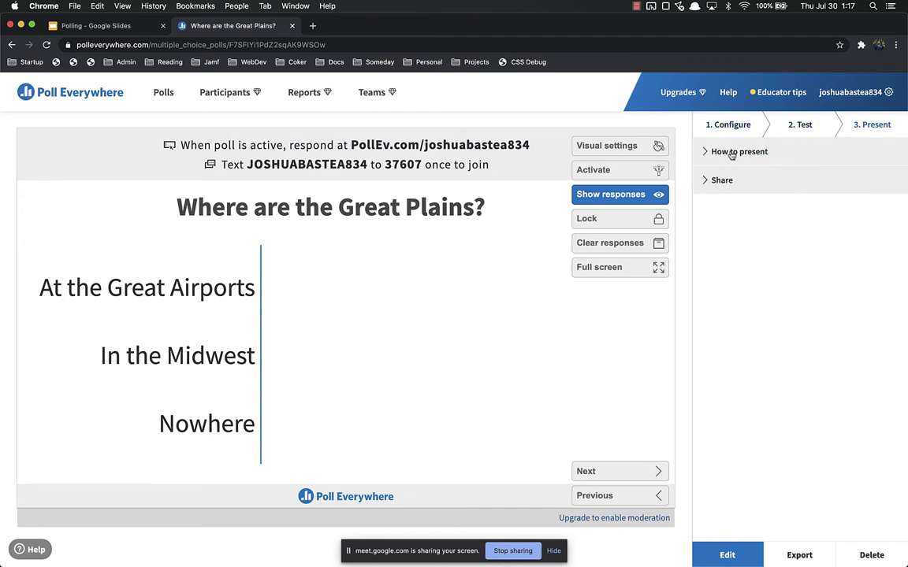
pyautogui.click(617, 171)
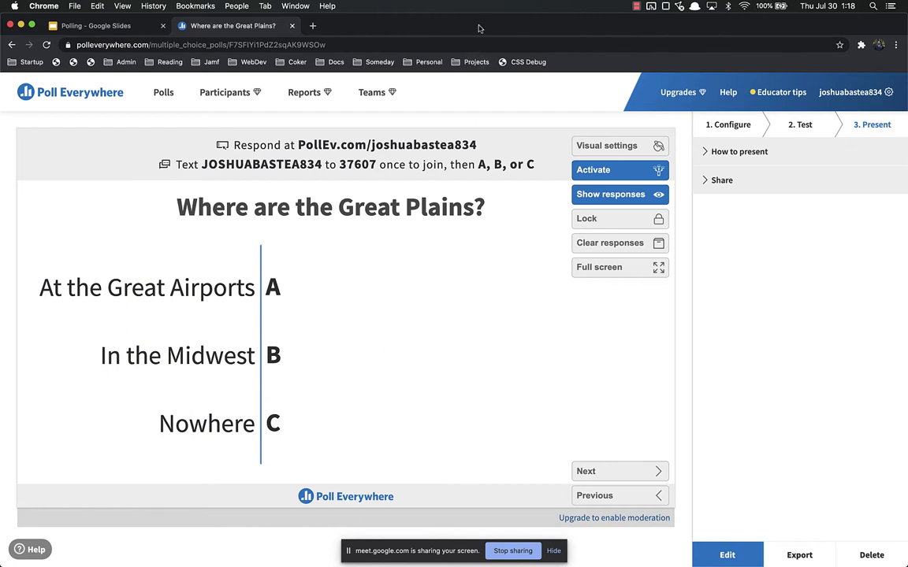
# In a private window, load the presenter's pollev.com audience join page, fixing the address typo
pyautogui.press('super+shift+n')
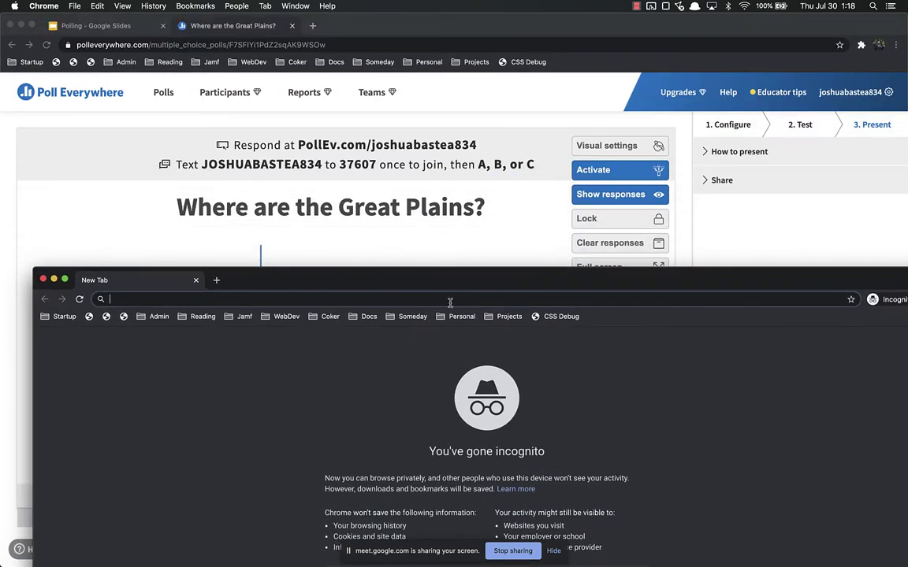
pyautogui.write('pollev.c')
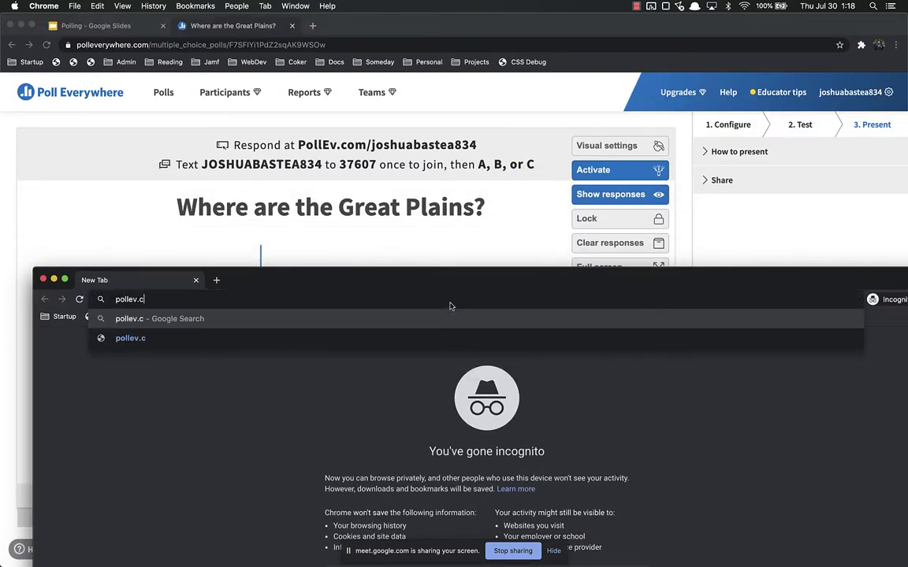
pyautogui.write('om/joshuabas')
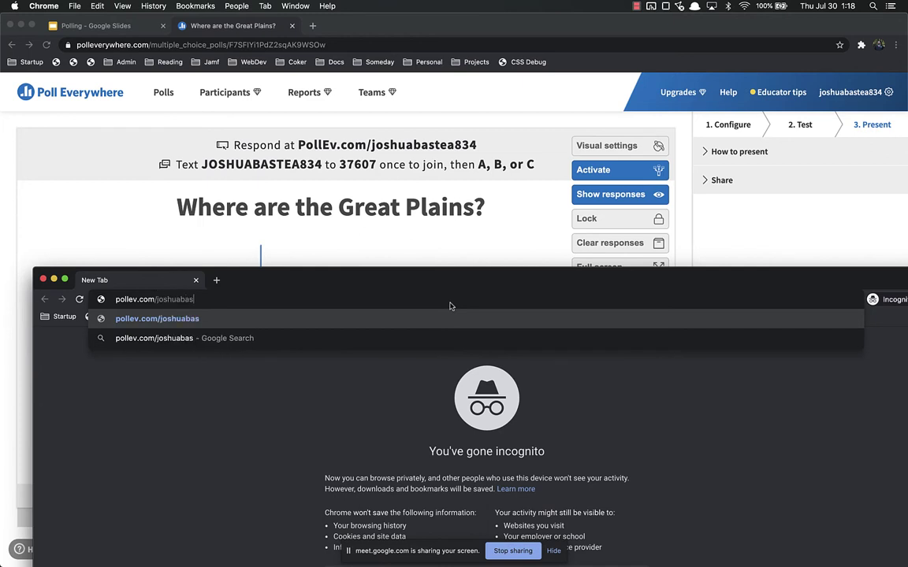
pyautogui.press('BackSpace')
pyautogui.write('ea834')
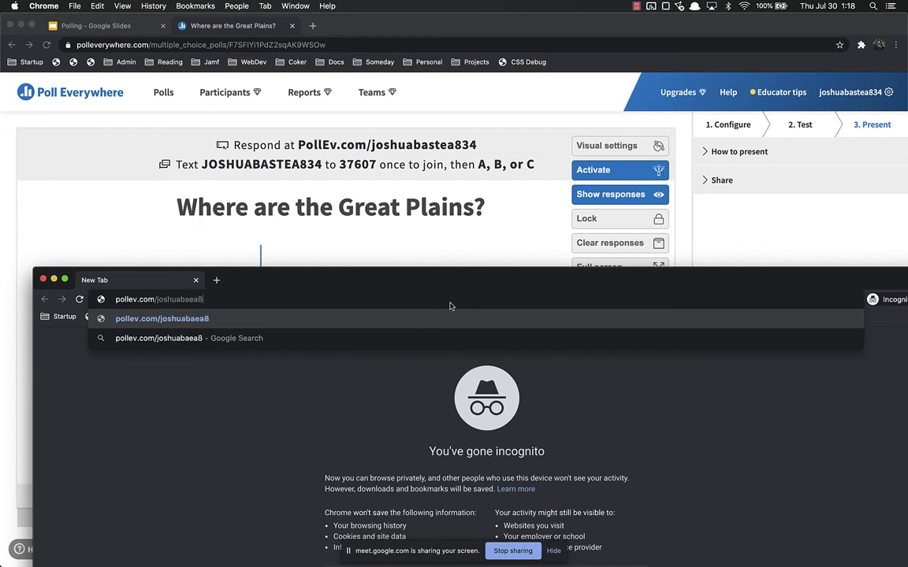
pyautogui.press('Return')
pyautogui.moveTo(476, 290); pyautogui.dragTo(476, 263)
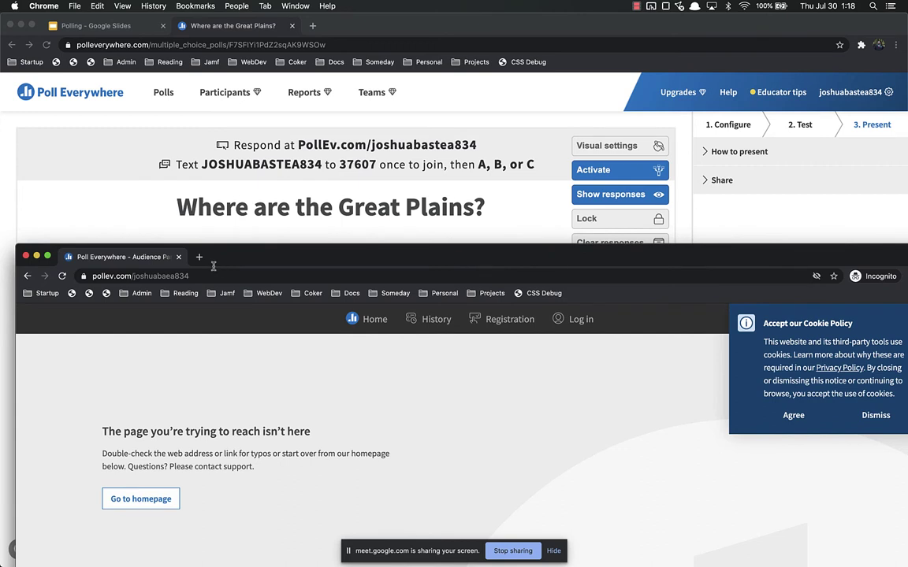
pyautogui.click(172, 275)
pyautogui.click(167, 278)
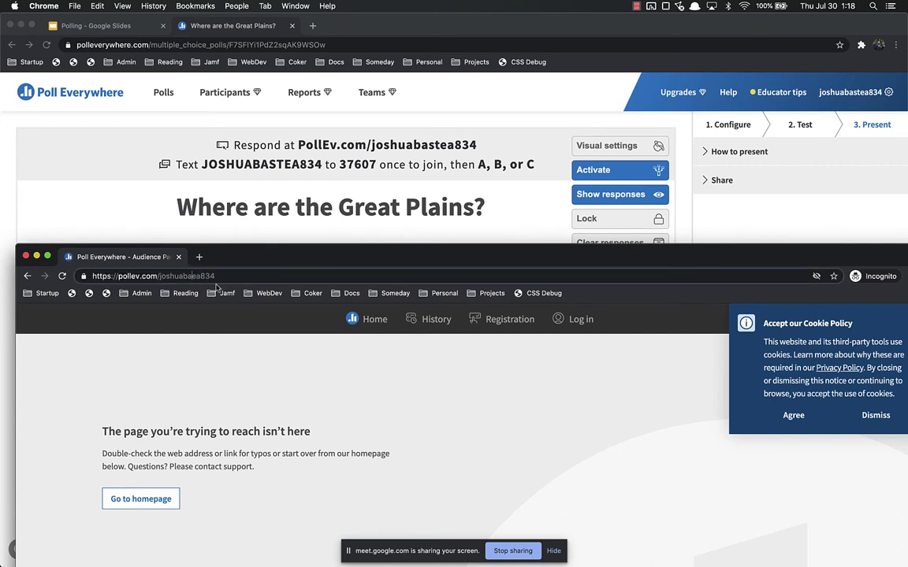
pyautogui.write('st')
pyautogui.click(277, 297)
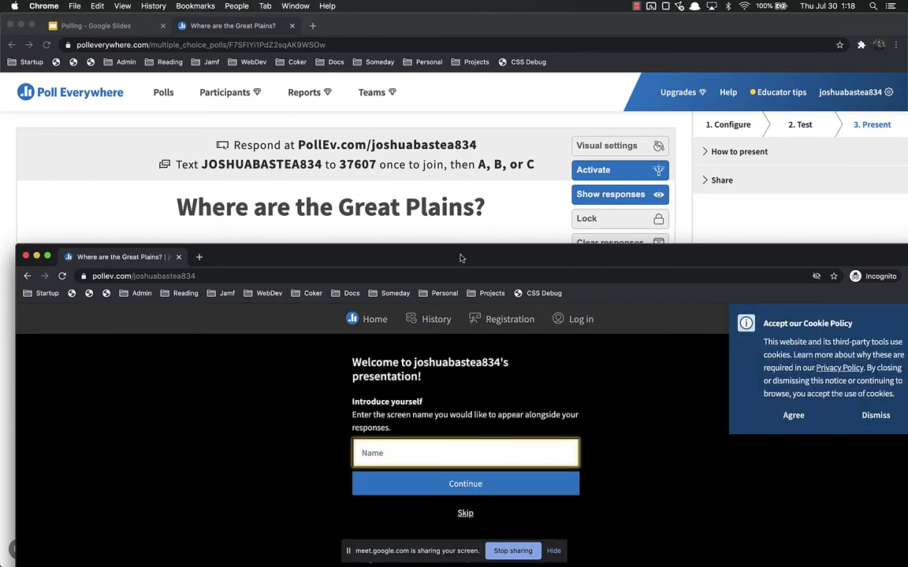
# Join as a participant with a screen name, dismissing the cookie notice and notifications prompt
pyautogui.moveTo(461, 257); pyautogui.dragTo(439, 65)
pyautogui.click(444, 252)
pyautogui.write('Josh')
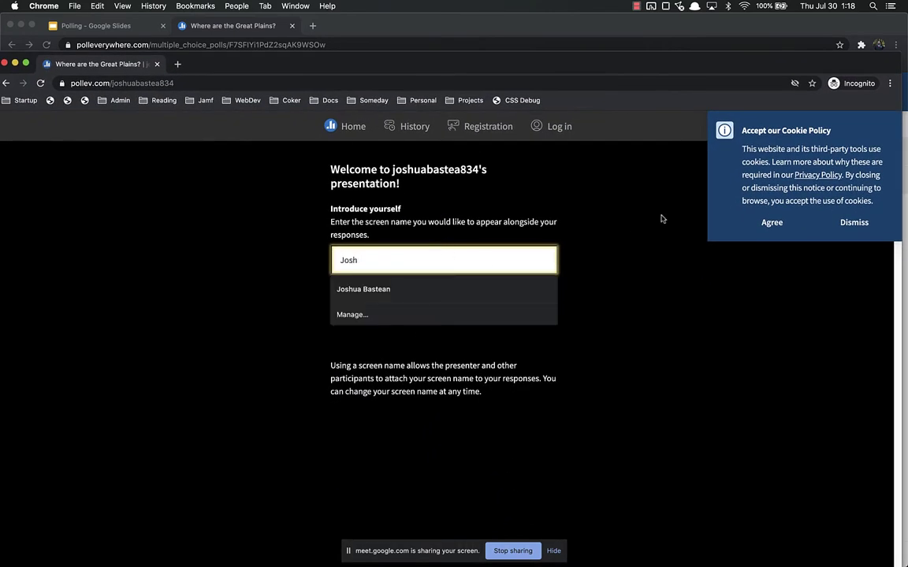
pyautogui.click(774, 221)
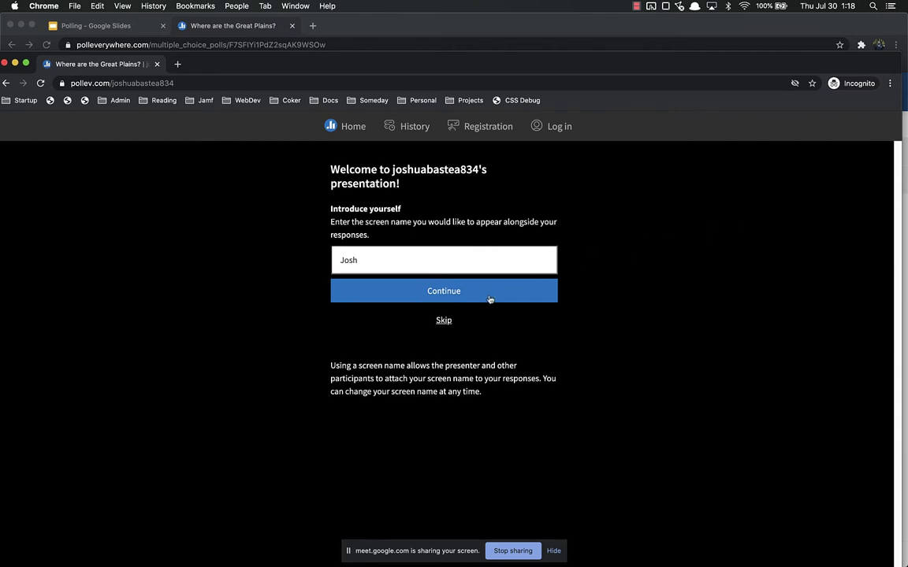
pyautogui.click(463, 297)
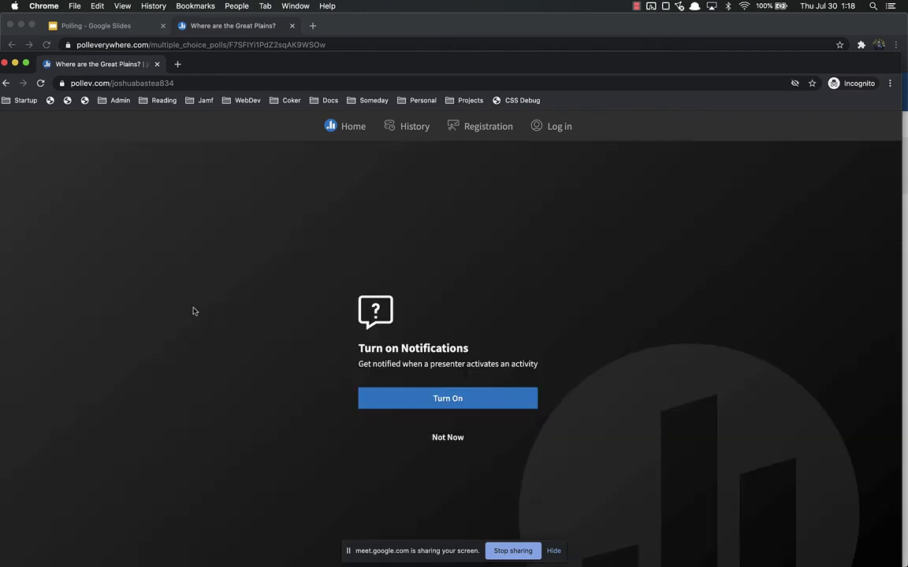
pyautogui.moveTo(410, 67); pyautogui.dragTo(417, 22)
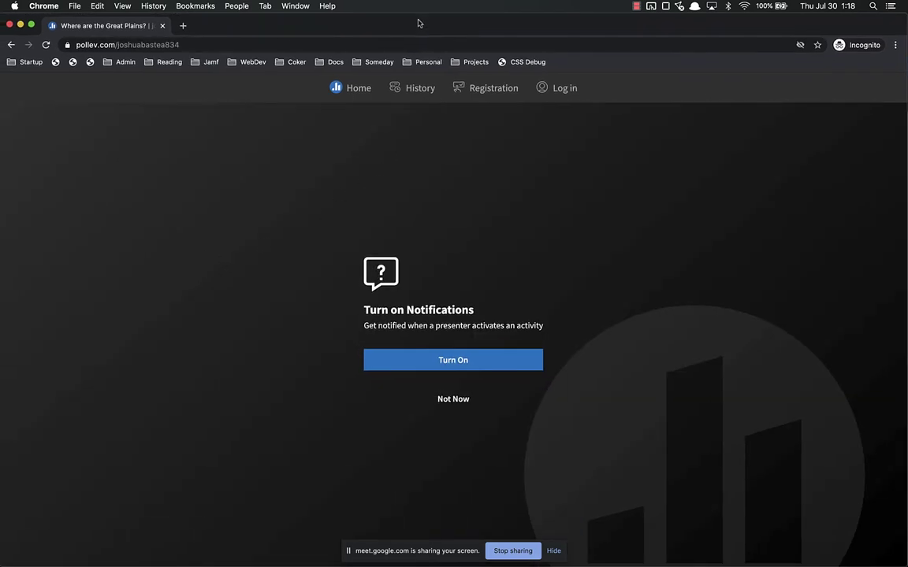
pyautogui.click(450, 402)
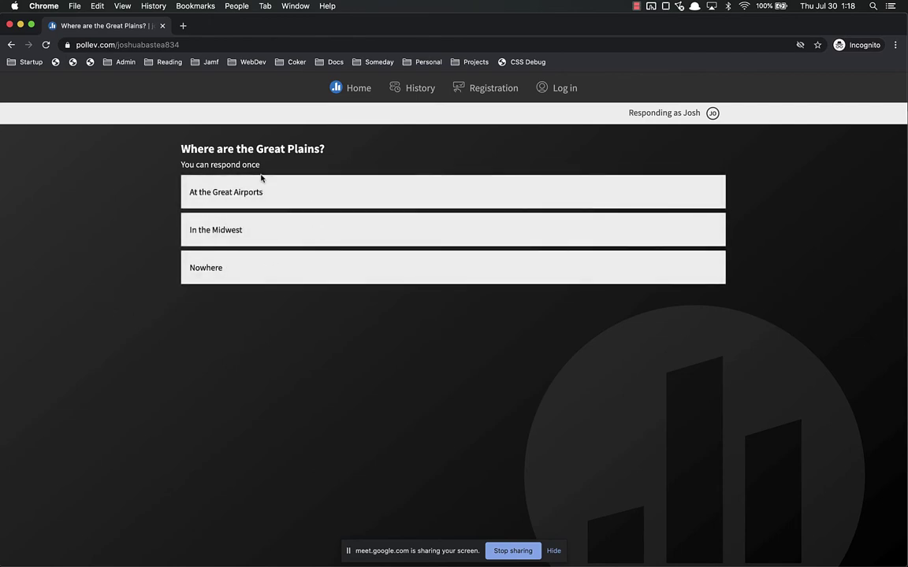
# Vote 'At the Great Airports', check results, clear it, and vote 'In the Midwest' instead
pyautogui.moveTo(273, 31); pyautogui.dragTo(306, 147)
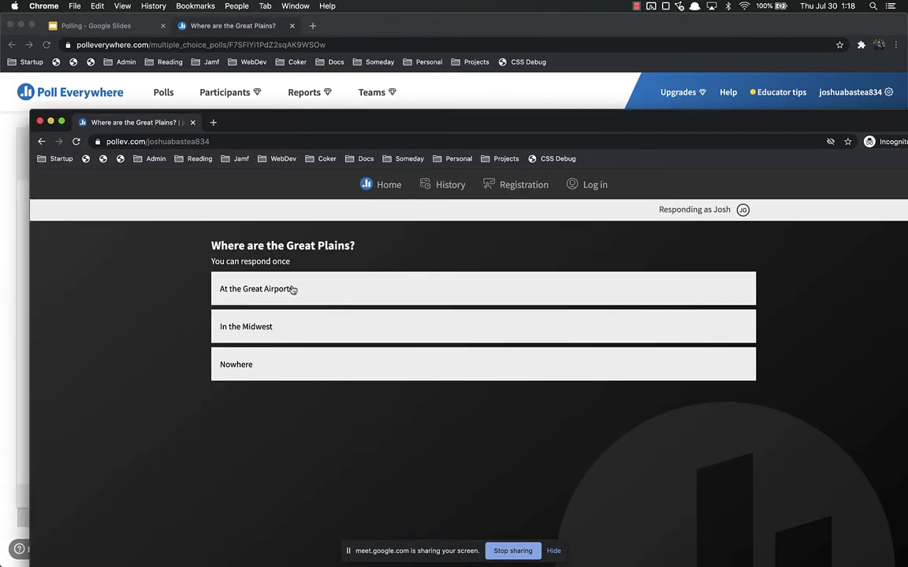
pyautogui.click(292, 290)
pyautogui.click(312, 30)
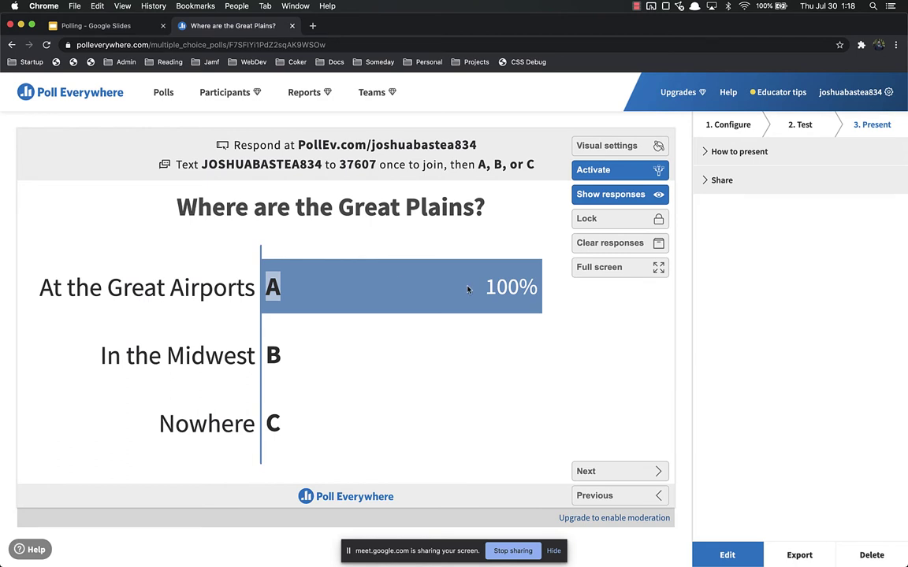
pyautogui.press('super+grave')
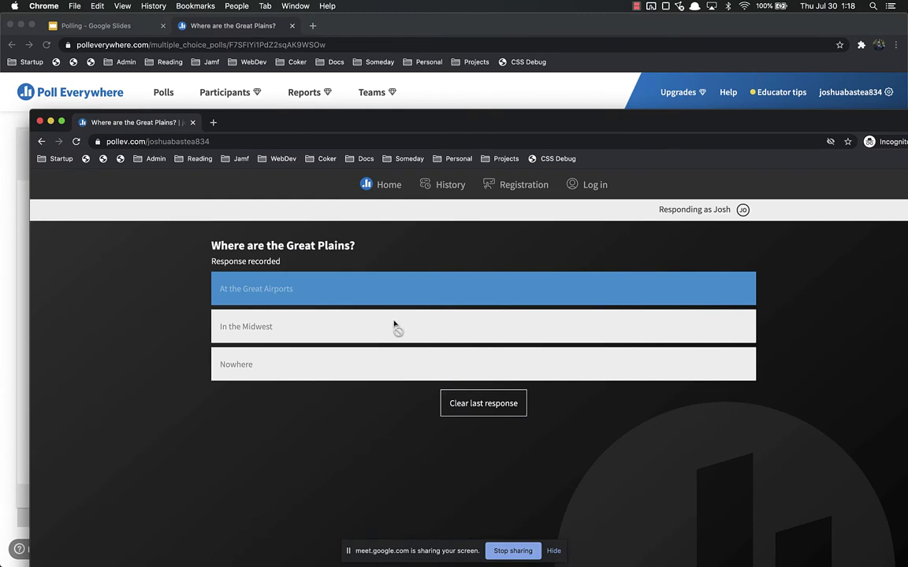
pyautogui.click(483, 414)
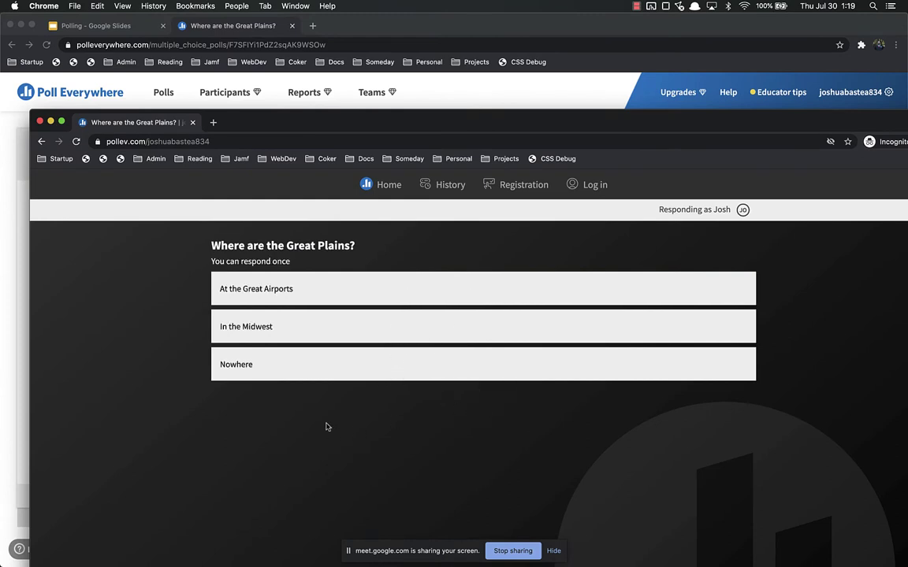
pyautogui.click(278, 326)
pyautogui.press('super+grave')
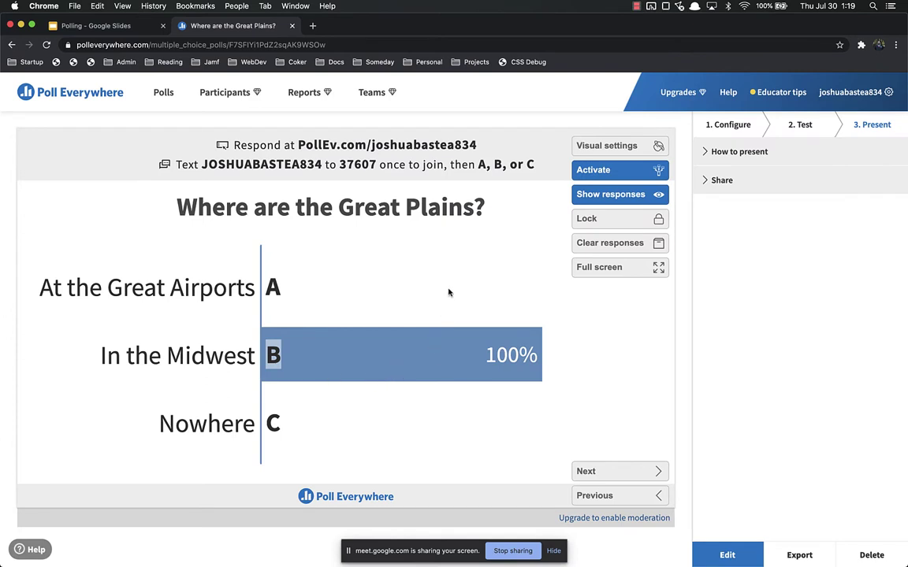
pyautogui.press('super+grave')
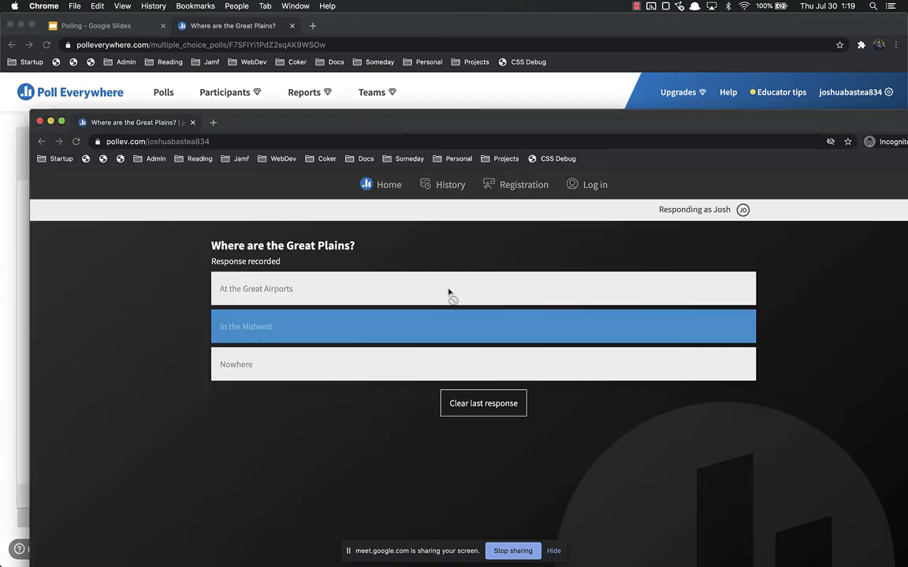
# Tile presenter left and participant right, preview results full screen, then advance to the next poll
pyautogui.hotkey('ctrl', 'alt', 'Right')
pyautogui.press('super+grave')
pyautogui.hotkey('ctrl', 'alt', 'Left')
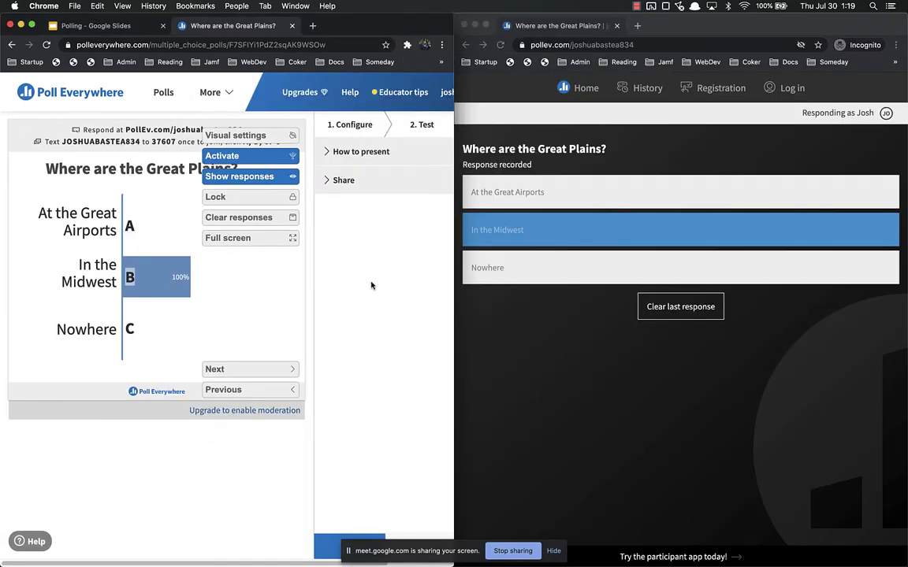
pyautogui.click(290, 237)
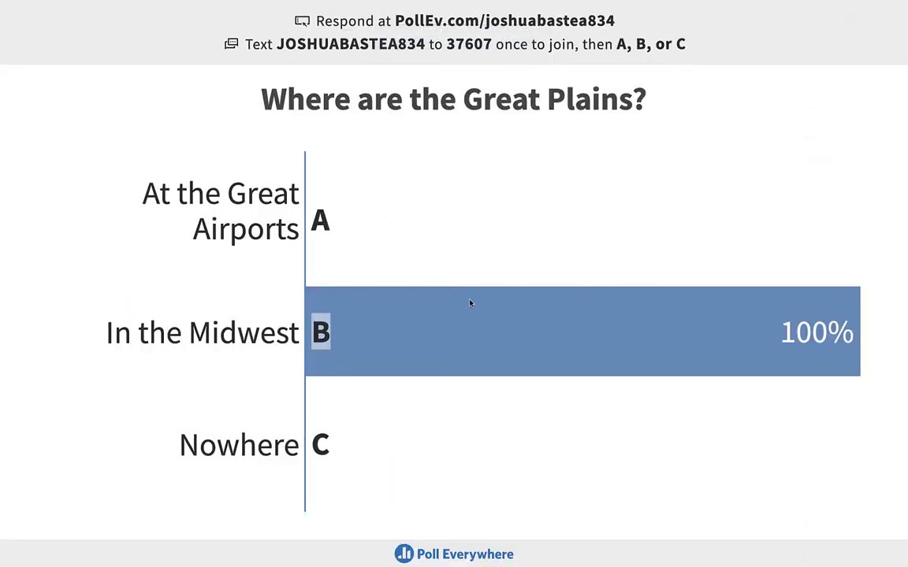
pyautogui.press('Escape')
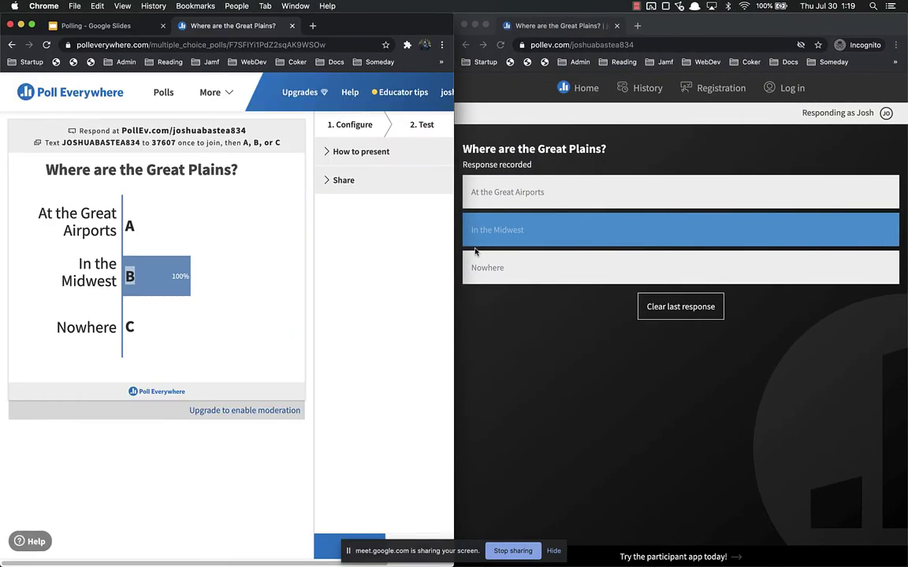
pyautogui.click(560, 365)
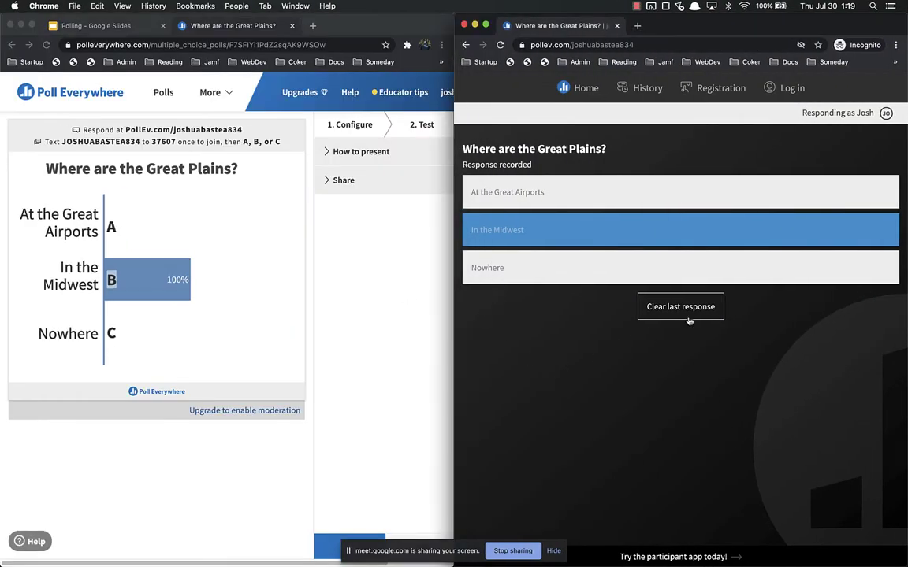
pyautogui.click(277, 443)
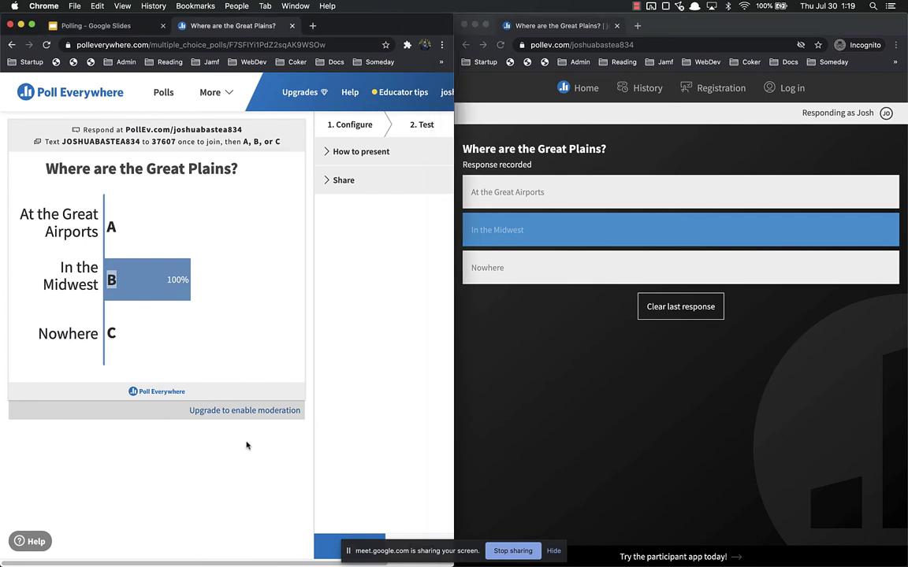
pyautogui.click(260, 370)
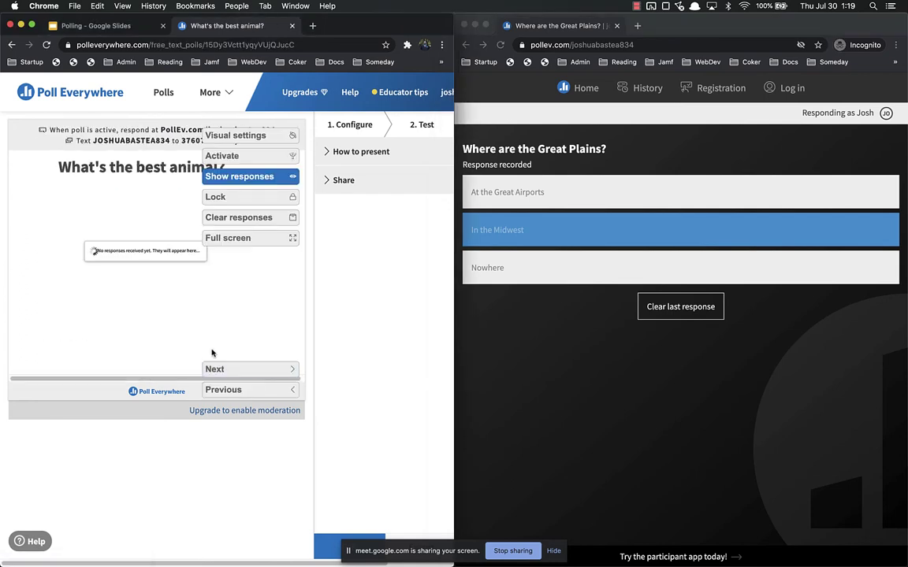
# Activate 'What's the best animal?' and submit 'Dog' from the participant window
pyautogui.click(520, 388)
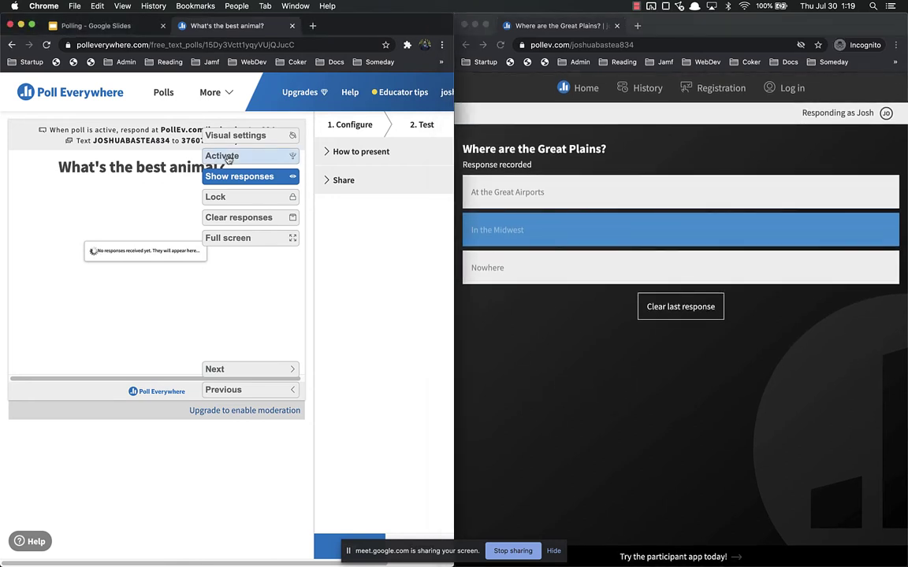
pyautogui.click(223, 156)
pyautogui.click(611, 397)
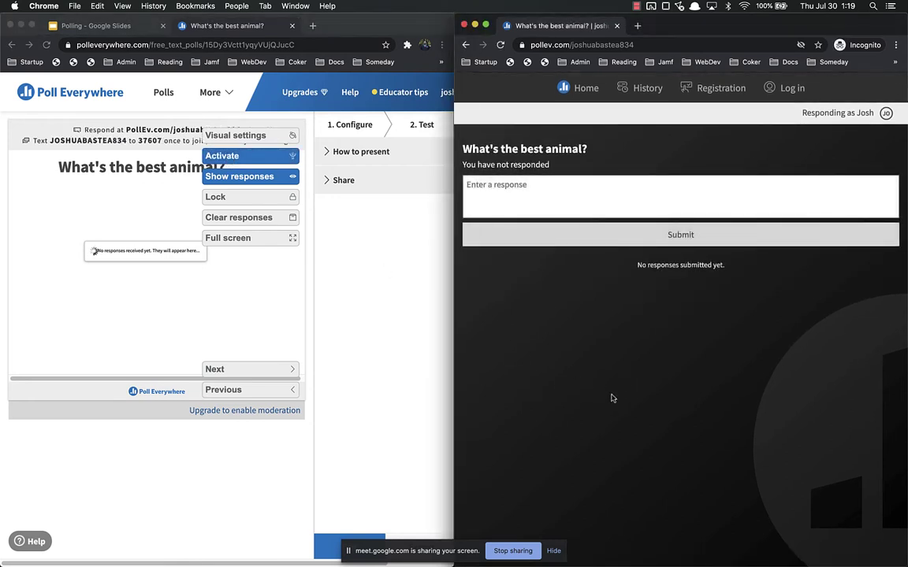
pyautogui.click(559, 192)
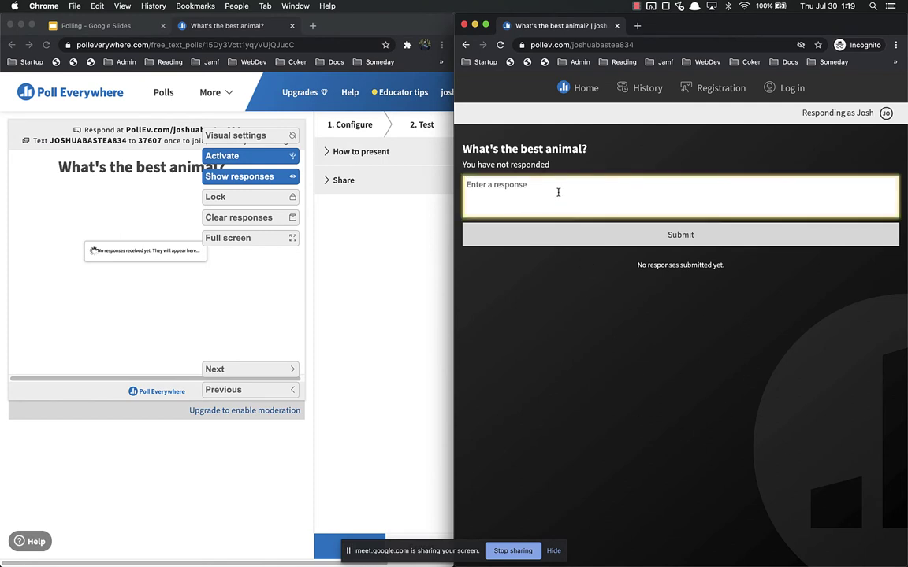
pyautogui.write('Dog')
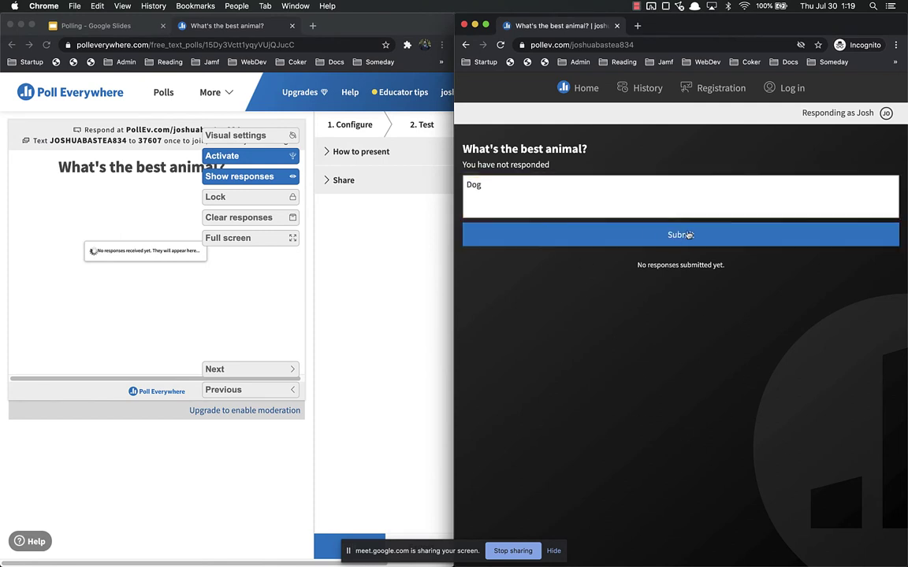
pyautogui.click(631, 234)
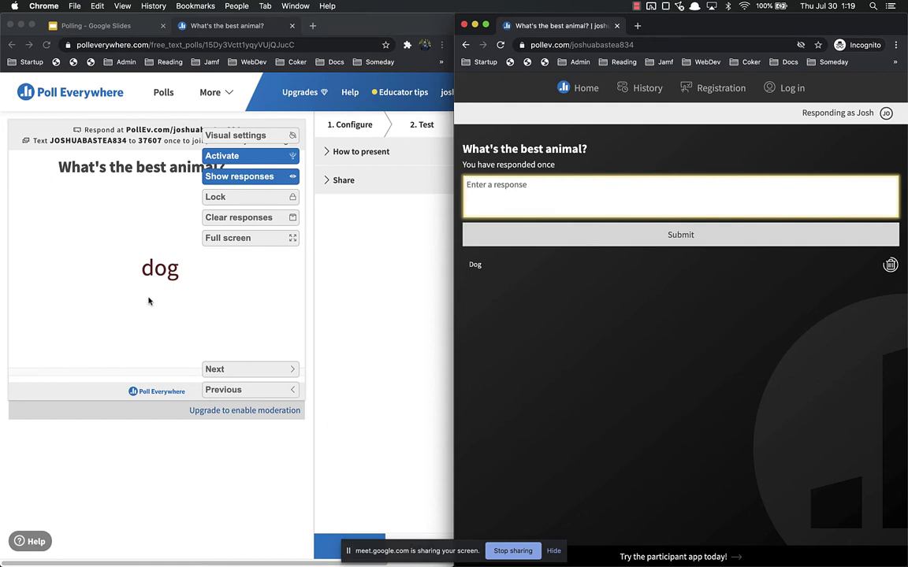
# Advance the presenter to the 'Tell me how you're doing!' Q&A
pyautogui.click(498, 284)
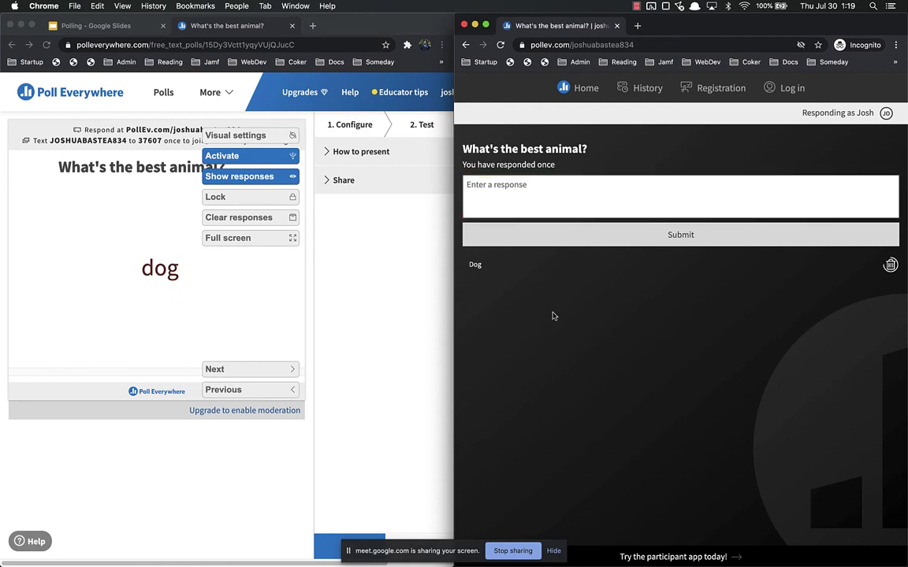
pyautogui.click(240, 300)
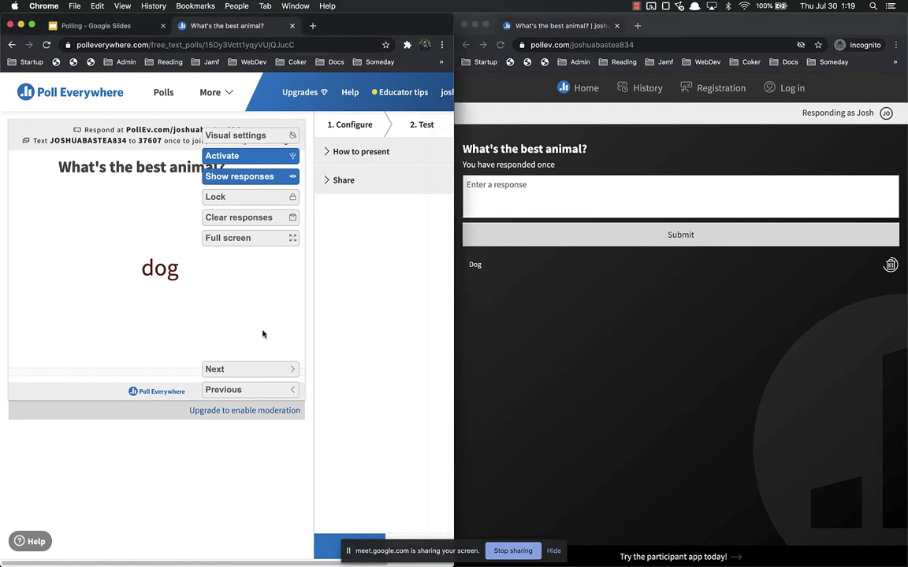
pyautogui.click(252, 370)
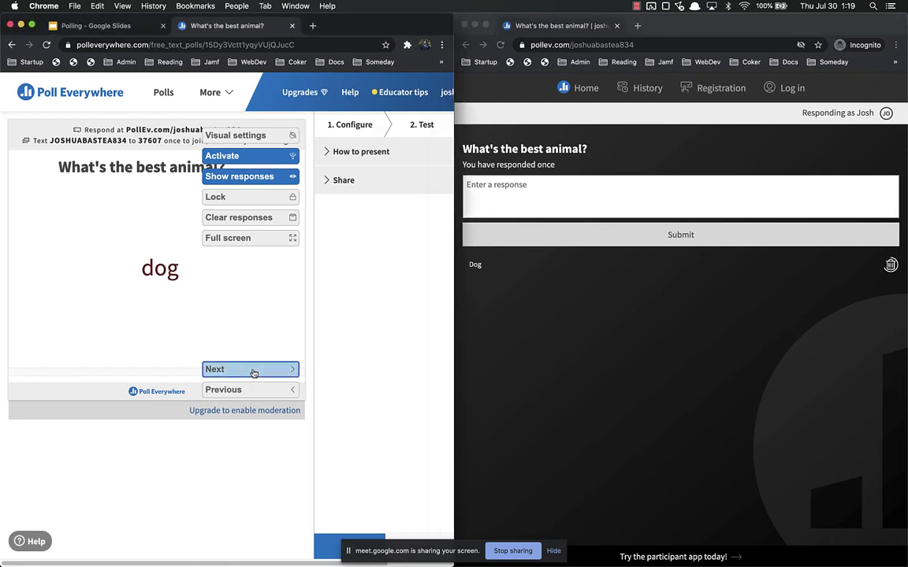
pyautogui.moveTo(110, 229)
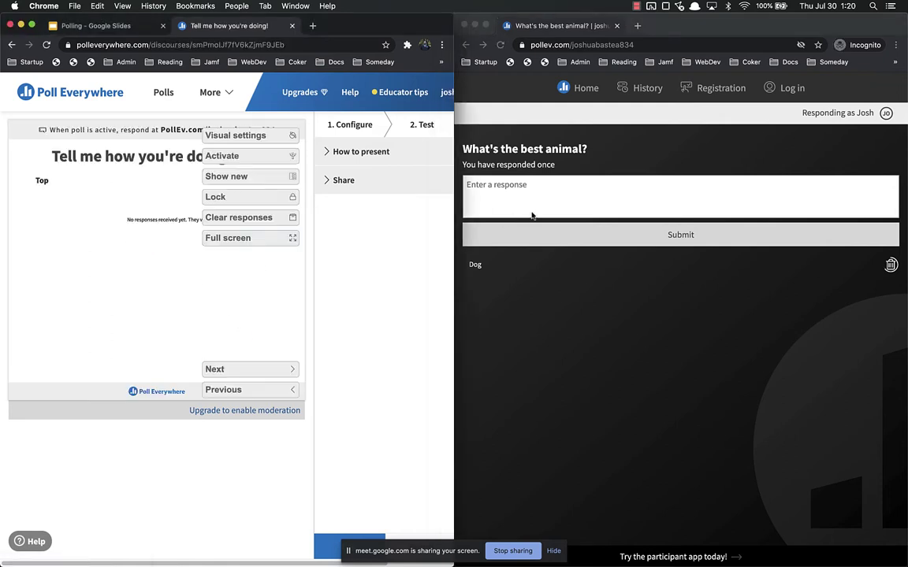
# Activate the Q&A, submit 'I'm doing awesome!' as a participant, and upvote it
pyautogui.click(254, 156)
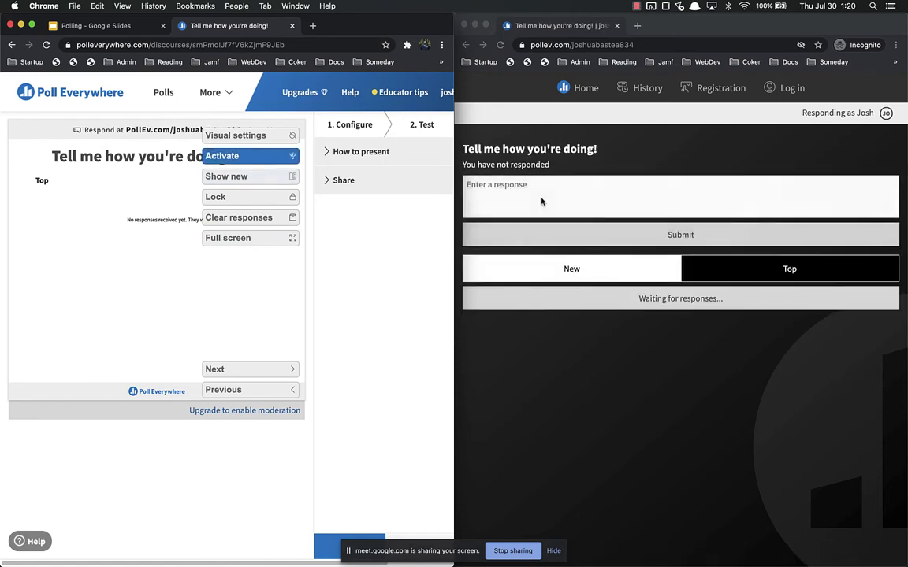
pyautogui.click(538, 195)
pyautogui.click(538, 195)
pyautogui.write("I'")
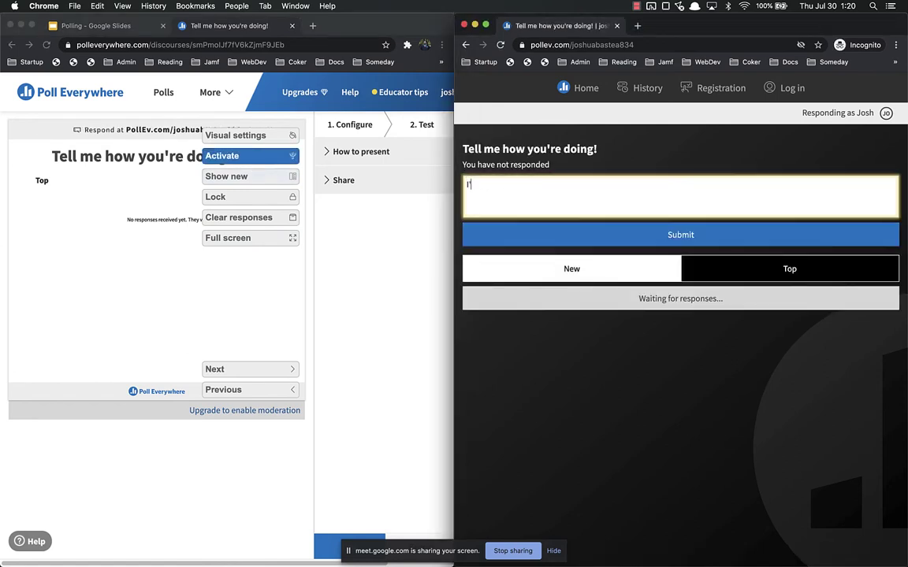
pyautogui.write('m doing awesome!')
pyautogui.click(587, 235)
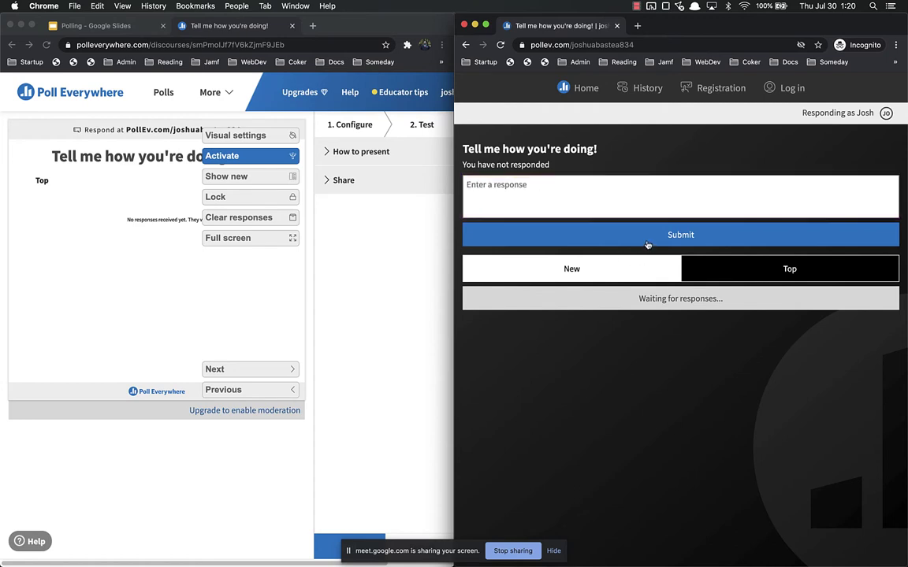
pyautogui.click(502, 327)
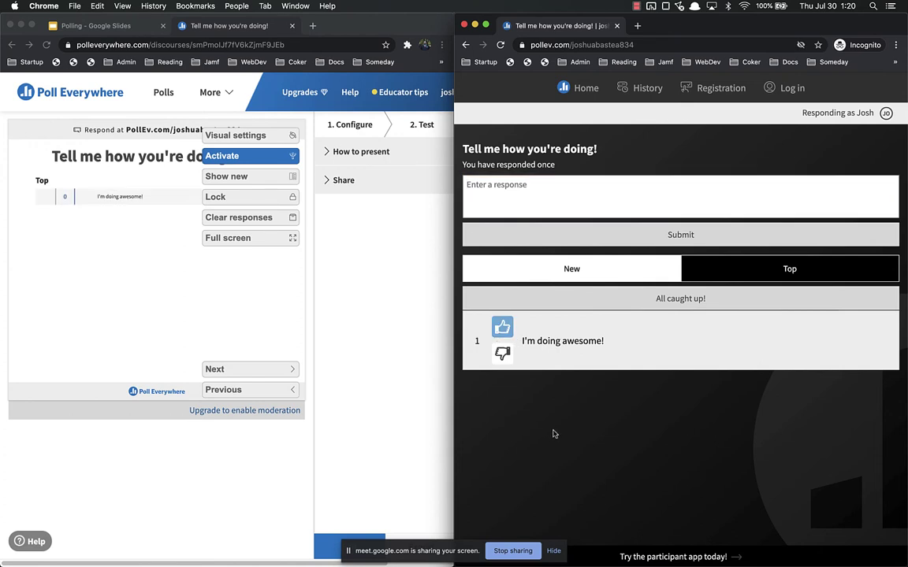
# Submit a second response 'I can also answer multiple times!' and maximise the presenter window
pyautogui.click(592, 200)
pyautogui.write('I c')
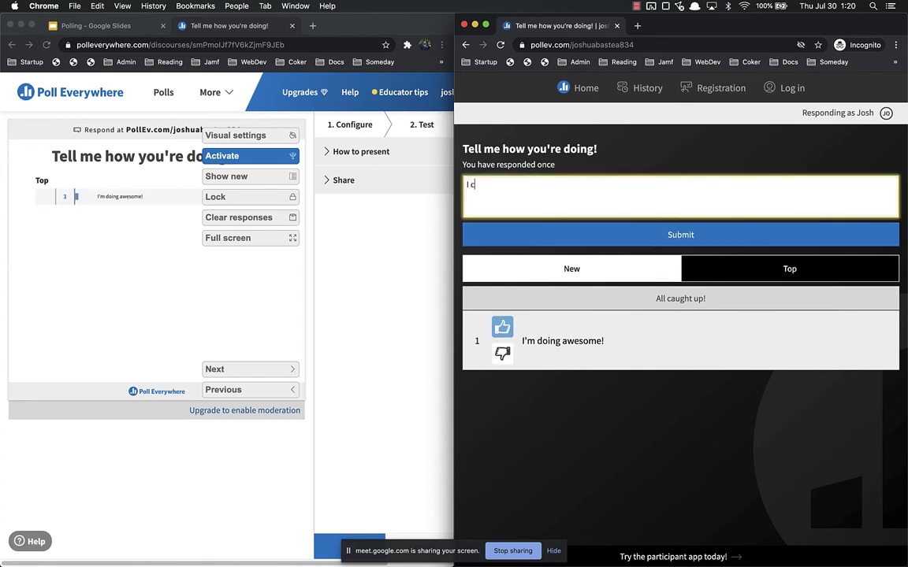
pyautogui.write('an also answer multiple times!')
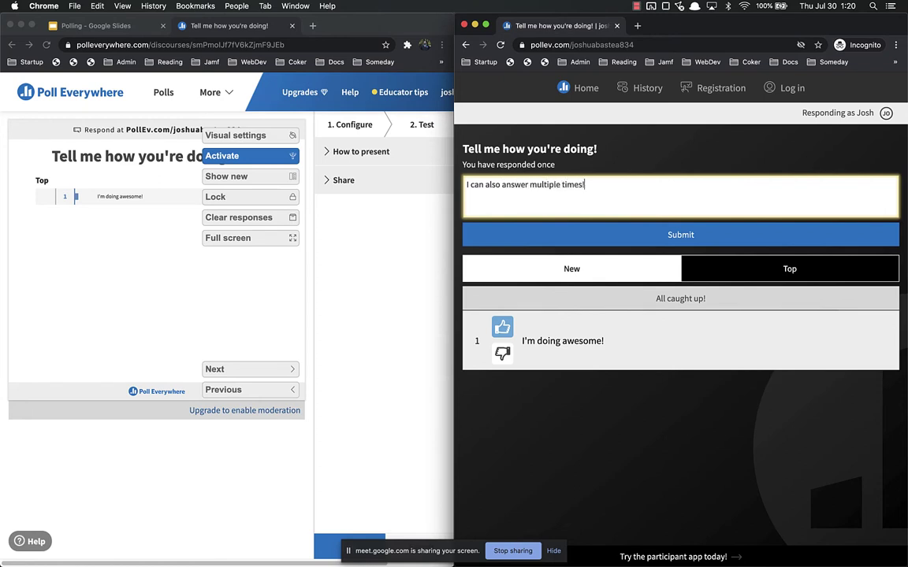
pyautogui.click(650, 237)
pyautogui.click(407, 287)
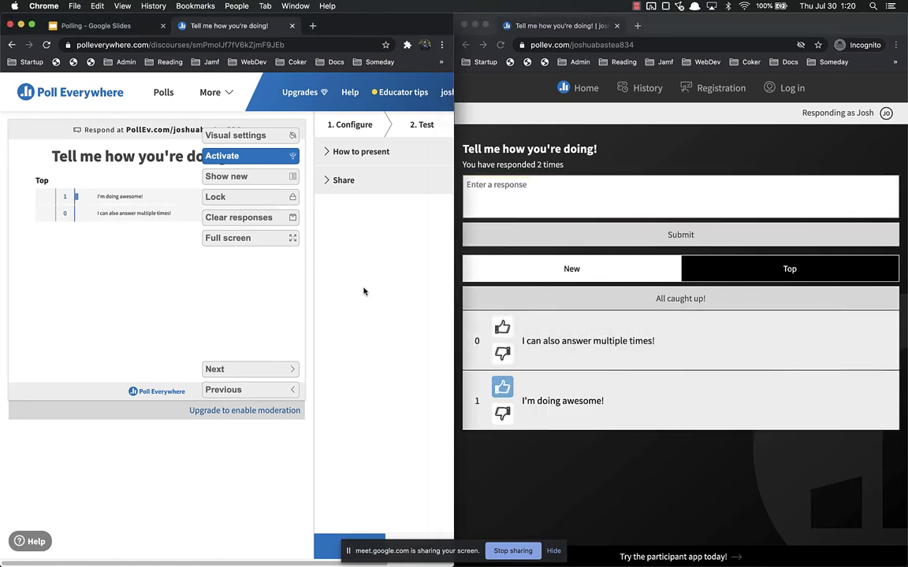
pyautogui.hotkey('ctrl', 'alt', 'Return')
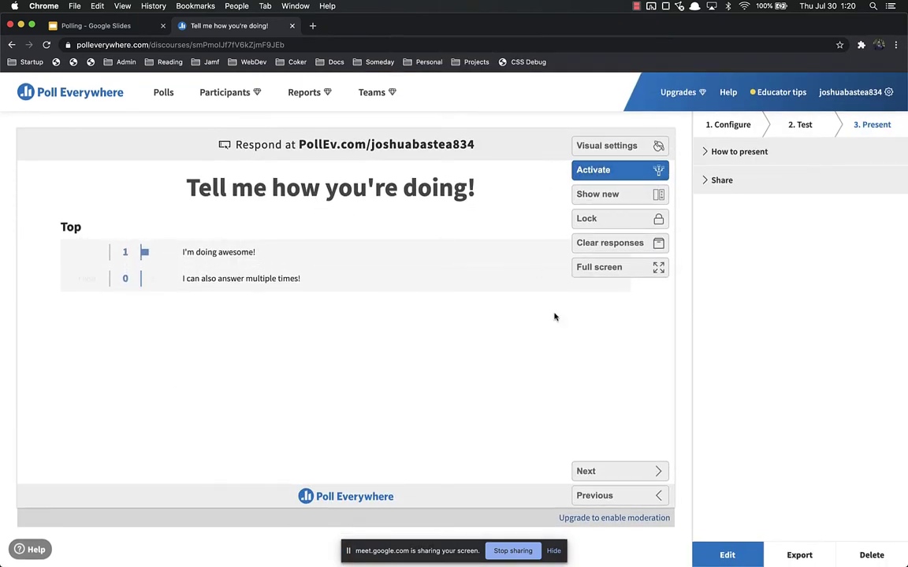
pyautogui.click(595, 501)
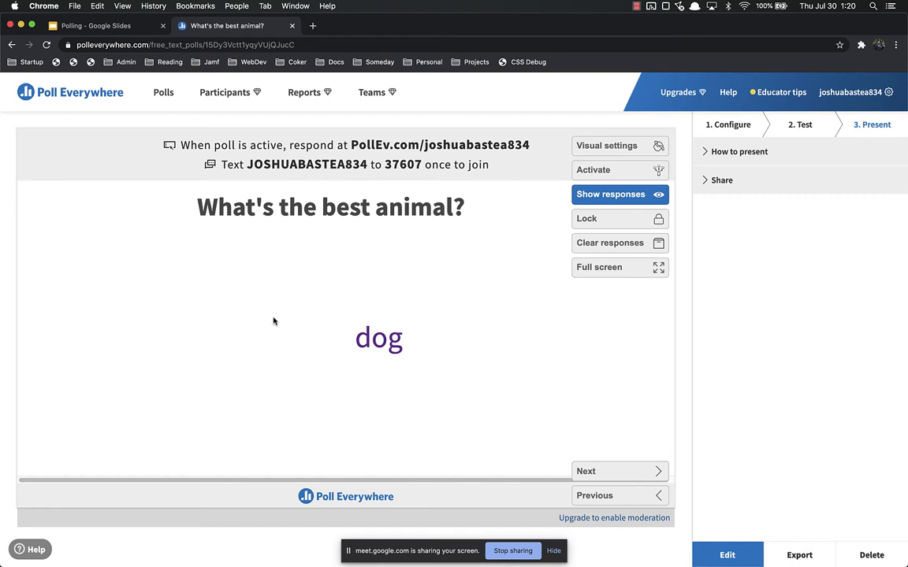
# Activate the best-animal word cloud so responses like 'komodo dragon' come in
pyautogui.click(595, 173)
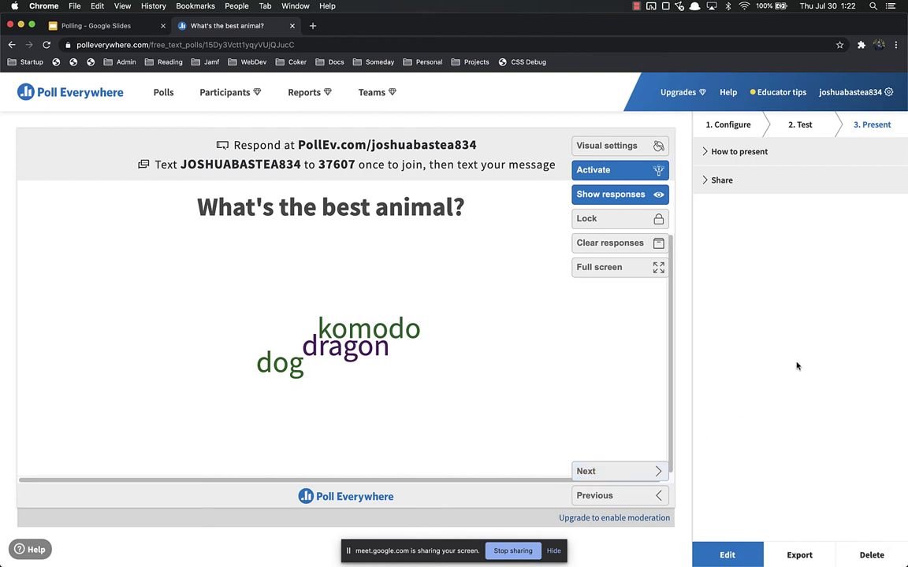
# View the response history of the next poll, the Q&A, then go back
pyautogui.click(607, 475)
pyautogui.click(801, 553)
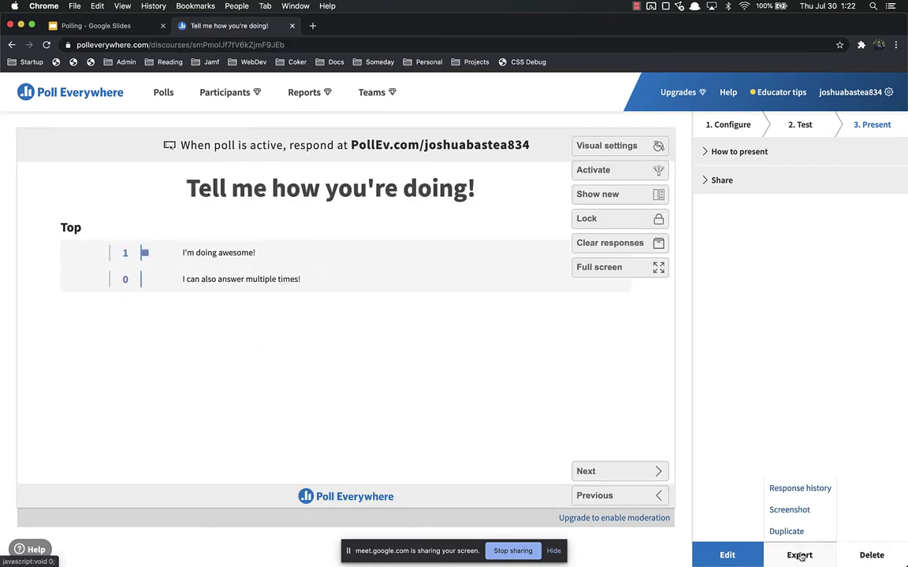
pyautogui.click(799, 488)
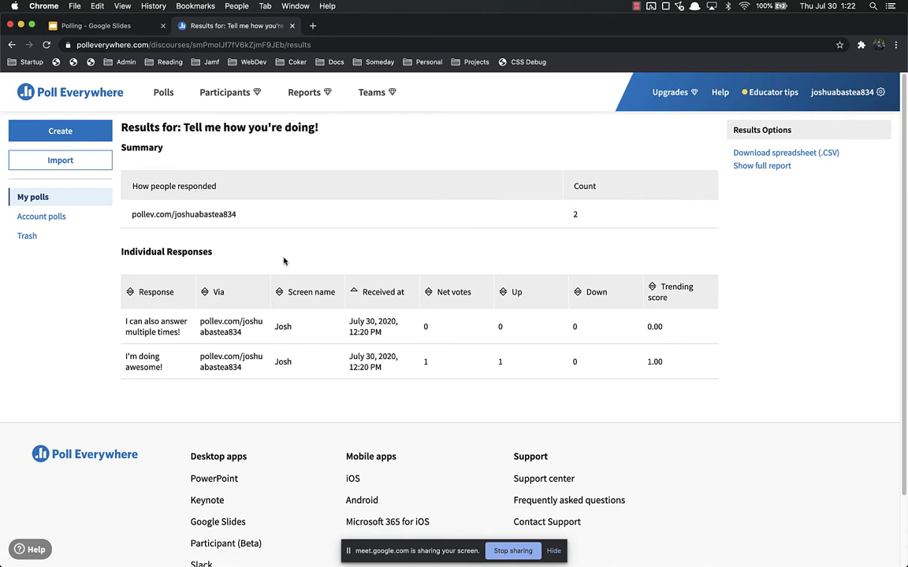
pyautogui.click(10, 45)
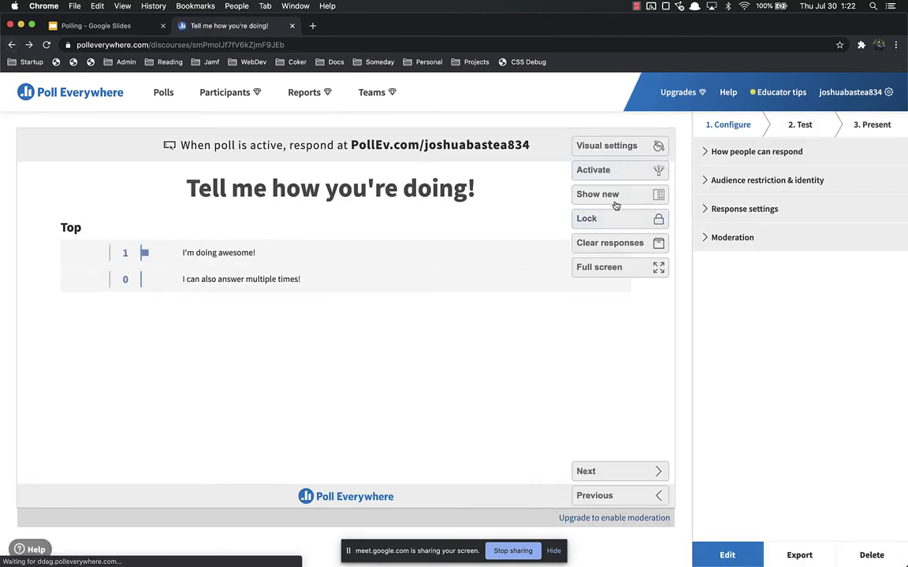
# View the best-animal poll's response history, then return to its word cloud
pyautogui.click(608, 501)
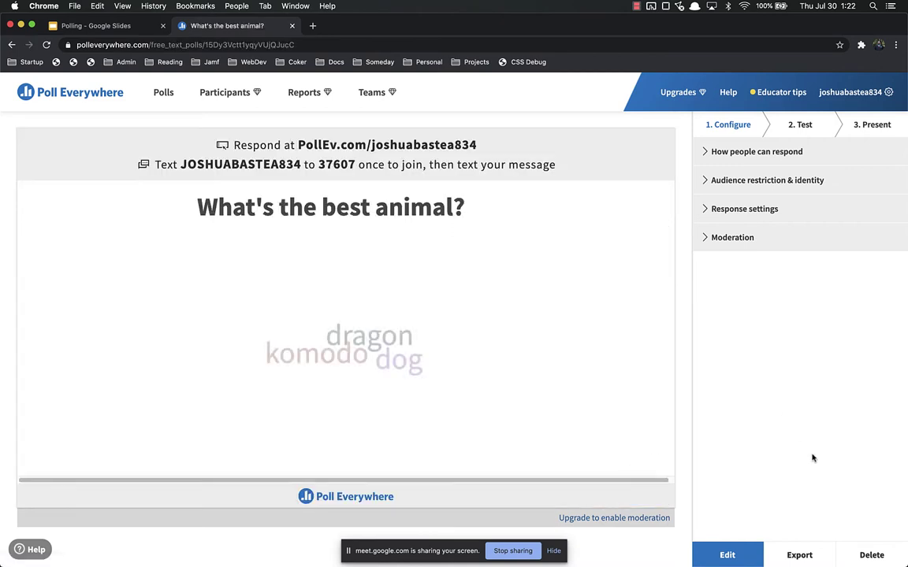
pyautogui.click(799, 556)
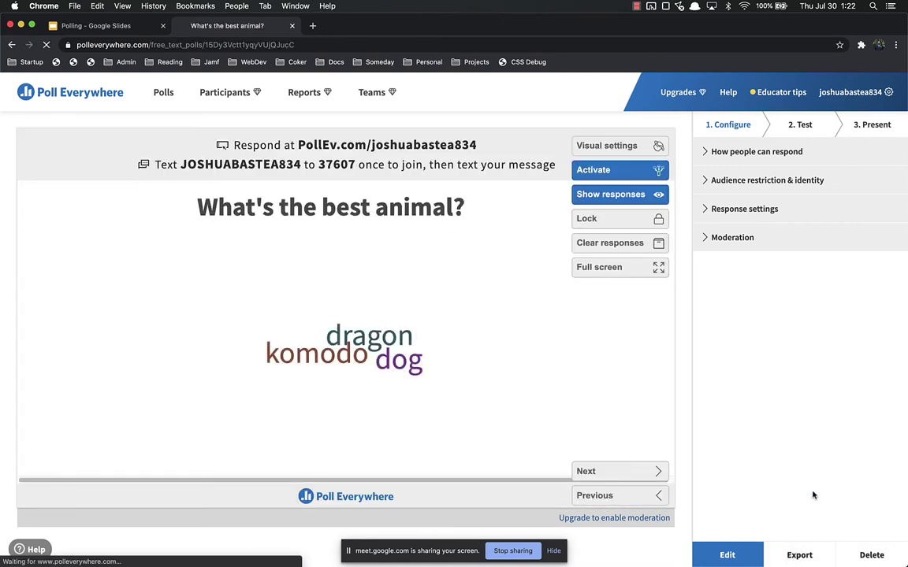
pyautogui.click(792, 489)
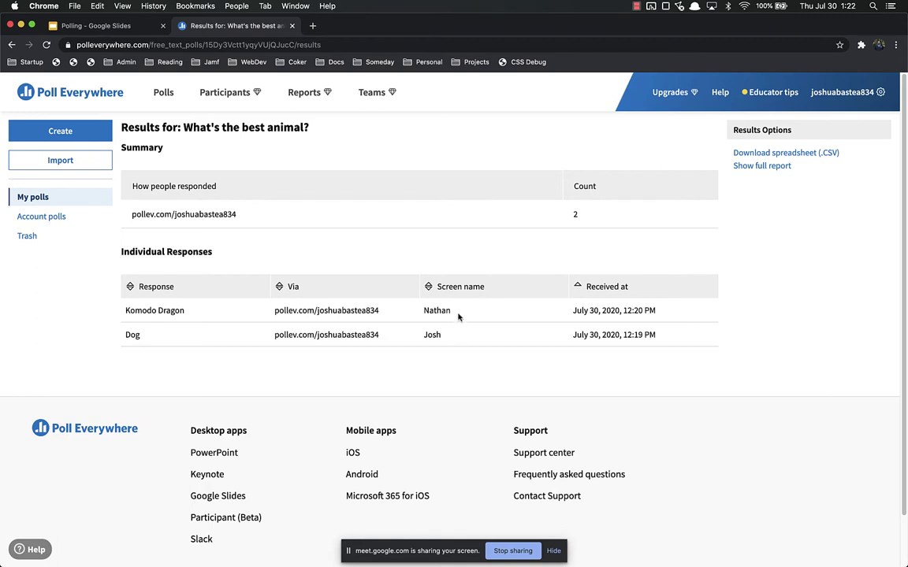
pyautogui.click(12, 45)
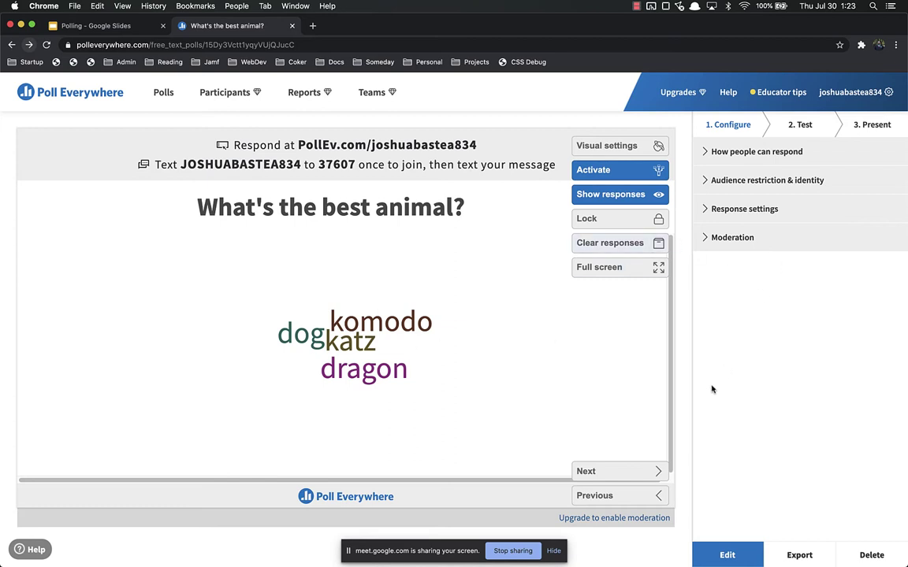
# Submit 'dog' and 'komodo' from the participant window, then return to the main poll window
pyautogui.press('super+grave')
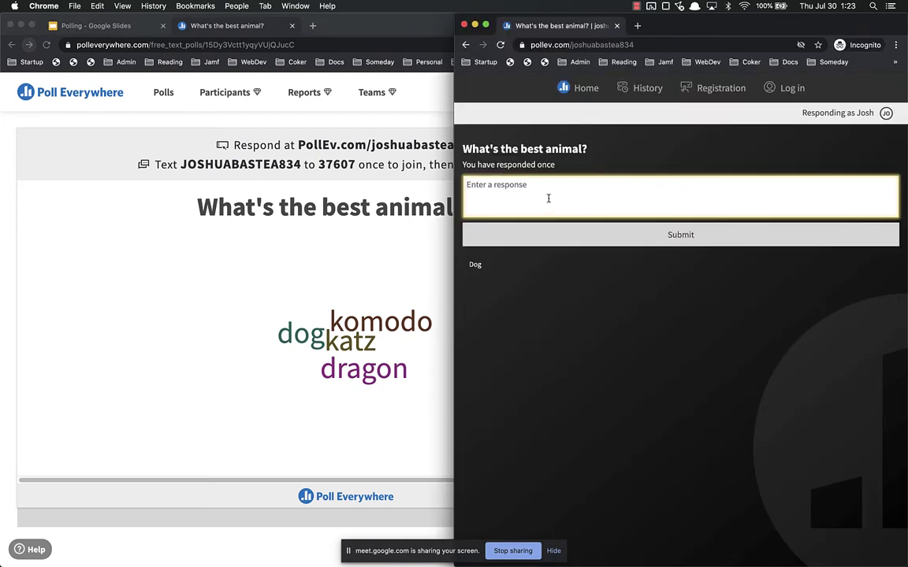
pyautogui.write('dog')
pyautogui.press('Return')
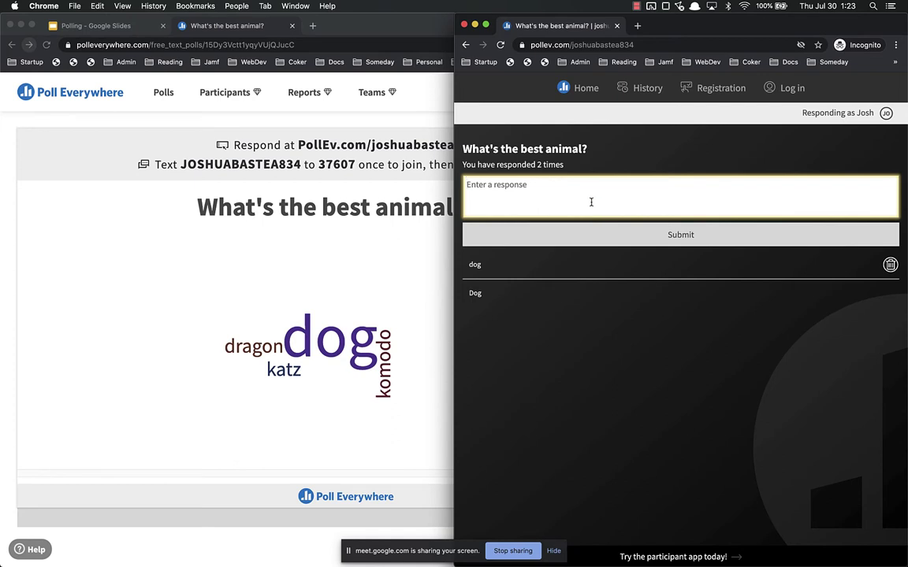
pyautogui.write('komodo')
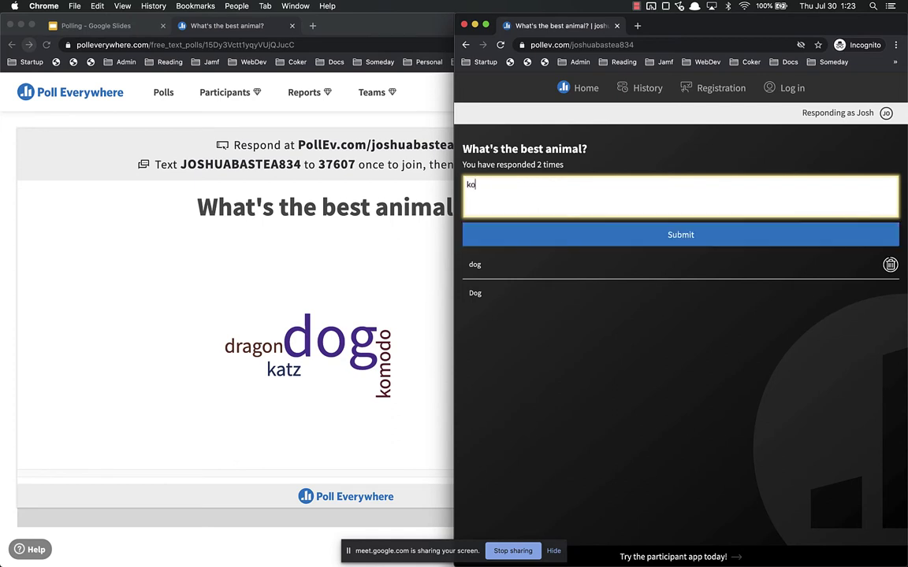
pyautogui.press('Return')
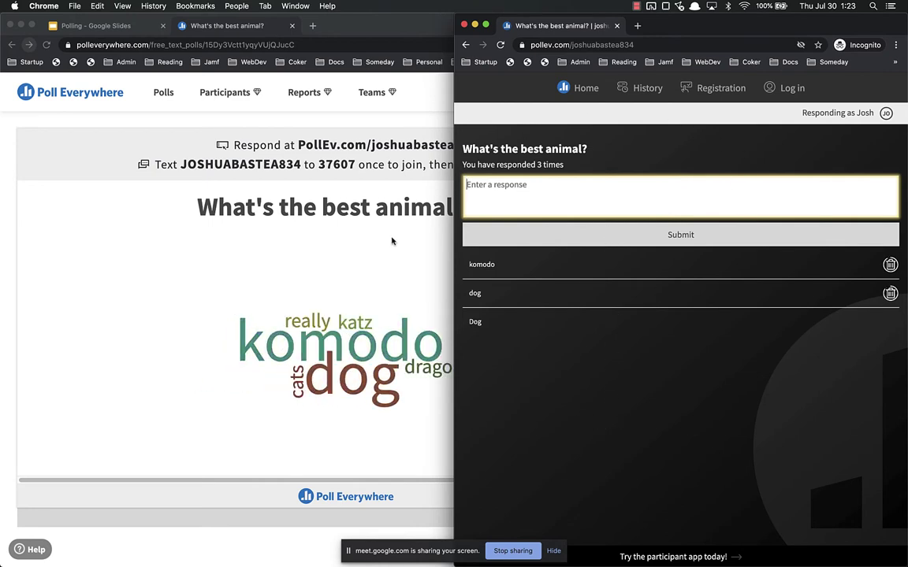
pyautogui.click(377, 257)
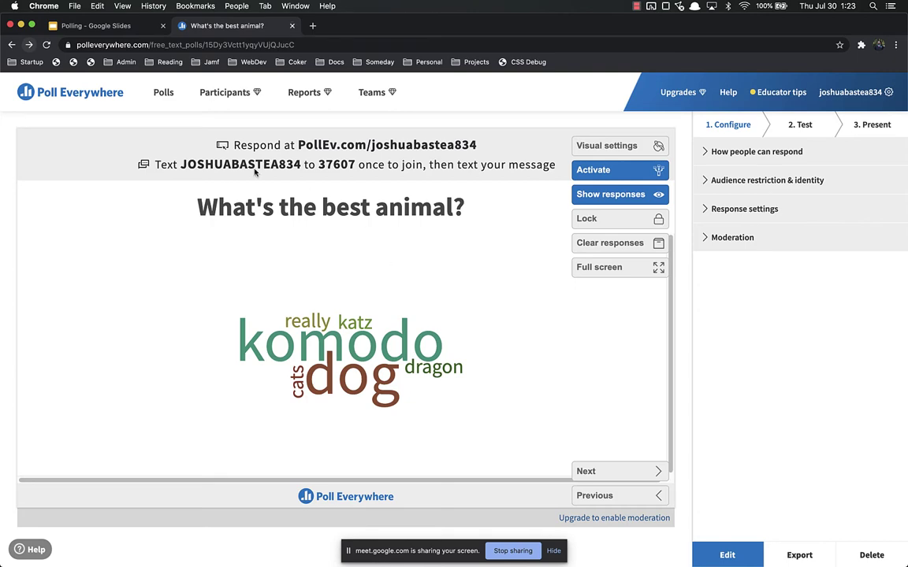
# Close the best-animal poll tab and open the Tools slide's AnswerGarden link in a new tab
pyautogui.click(292, 27)
pyautogui.click(293, 344)
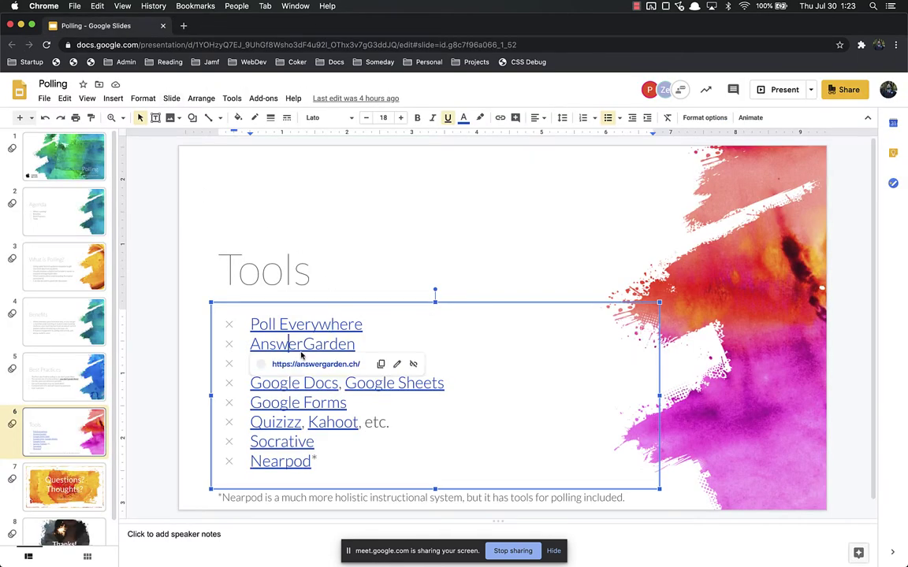
pyautogui.click(299, 365)
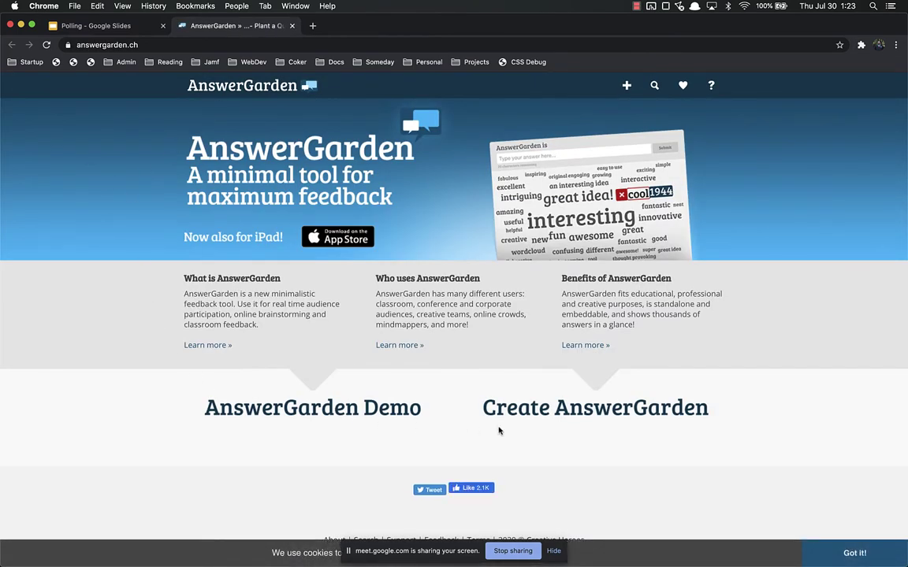
# Start a new AnswerGarden with the autofilled topic 'What's the best animal?'
pyautogui.click(570, 409)
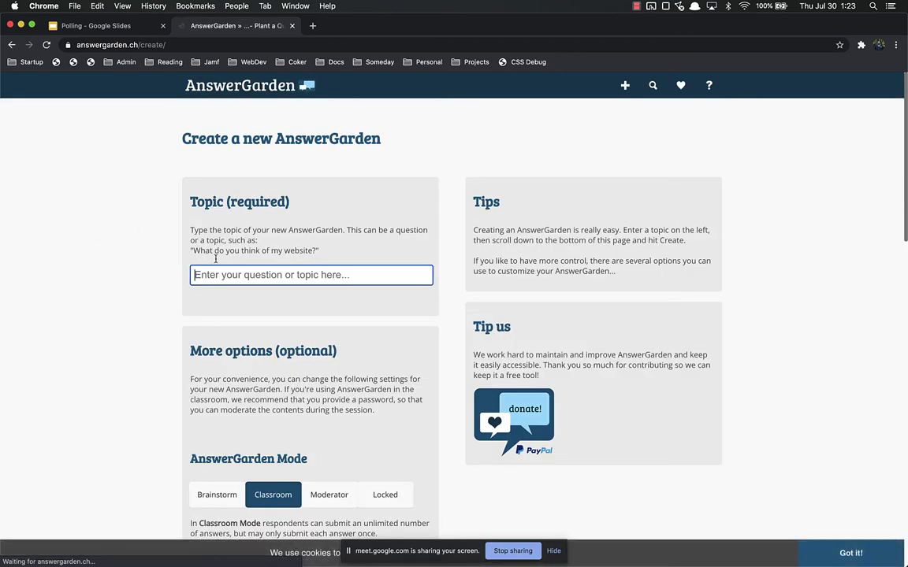
pyautogui.click(271, 274)
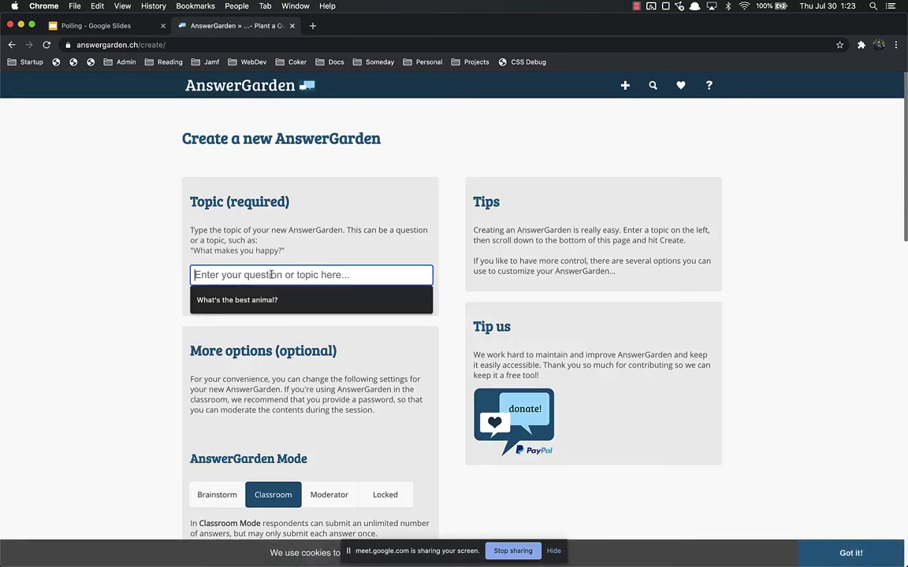
pyautogui.click(283, 304)
# Review the default options and create the garden
pyautogui.scroll(-5, 152, 316)
pyautogui.scroll(-5, 152, 316)
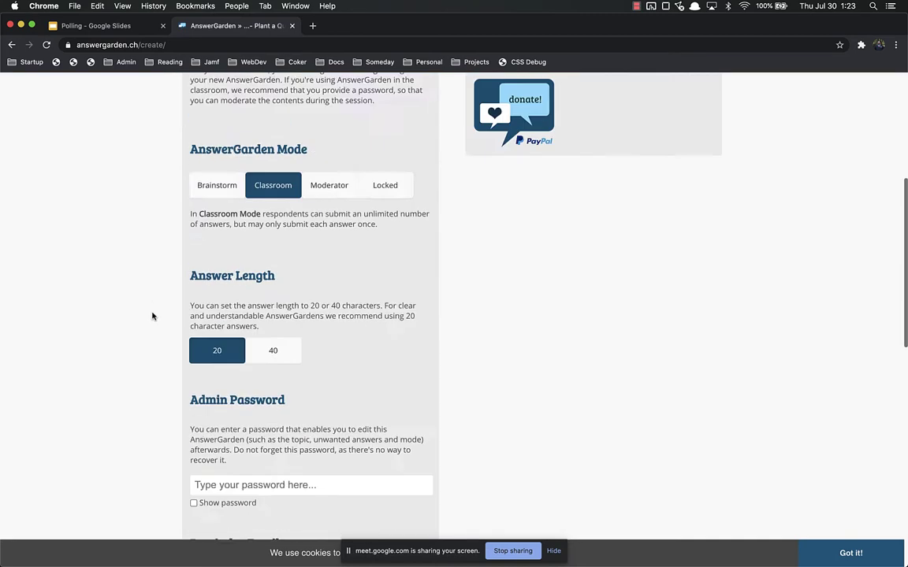
pyautogui.scroll(4, 168, 266)
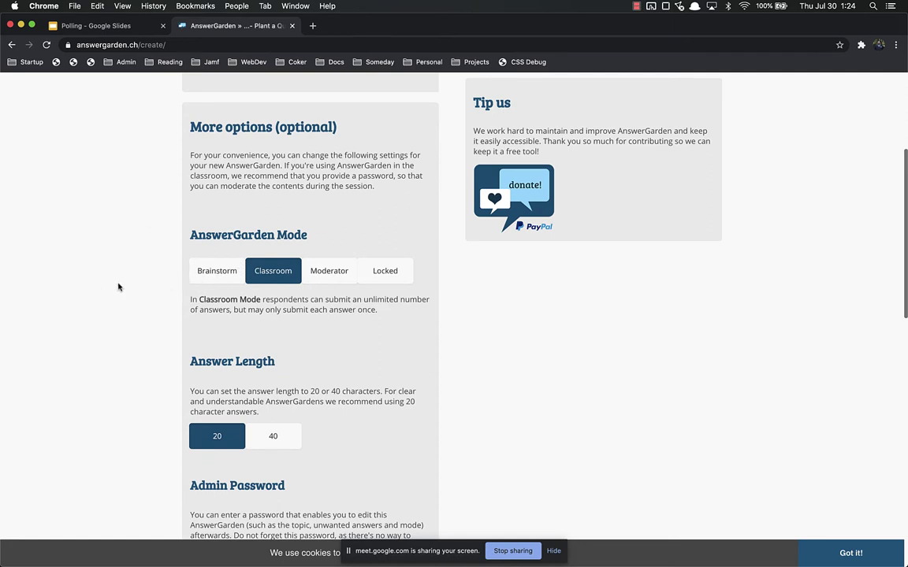
pyautogui.scroll(-1, 225, 337)
pyautogui.scroll(-2, 225, 337)
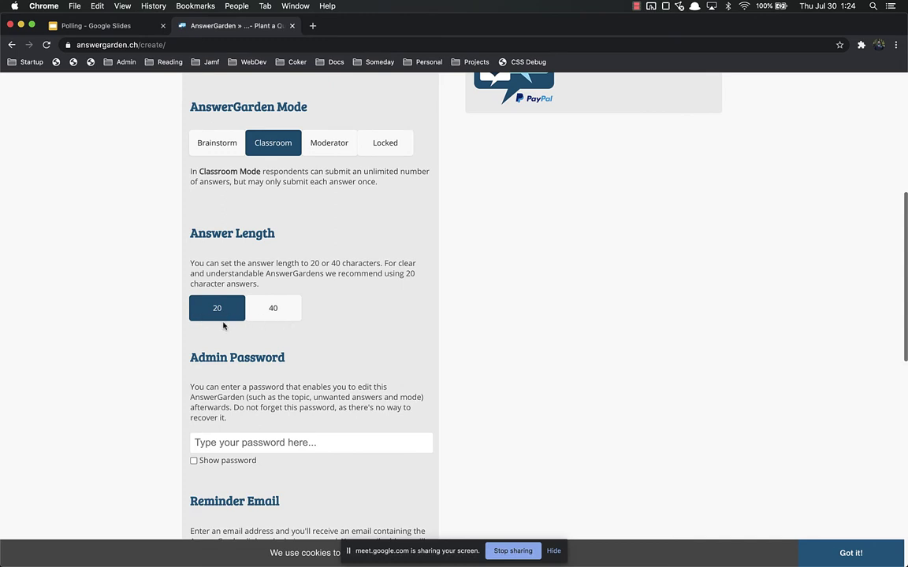
pyautogui.scroll(-4, 142, 319)
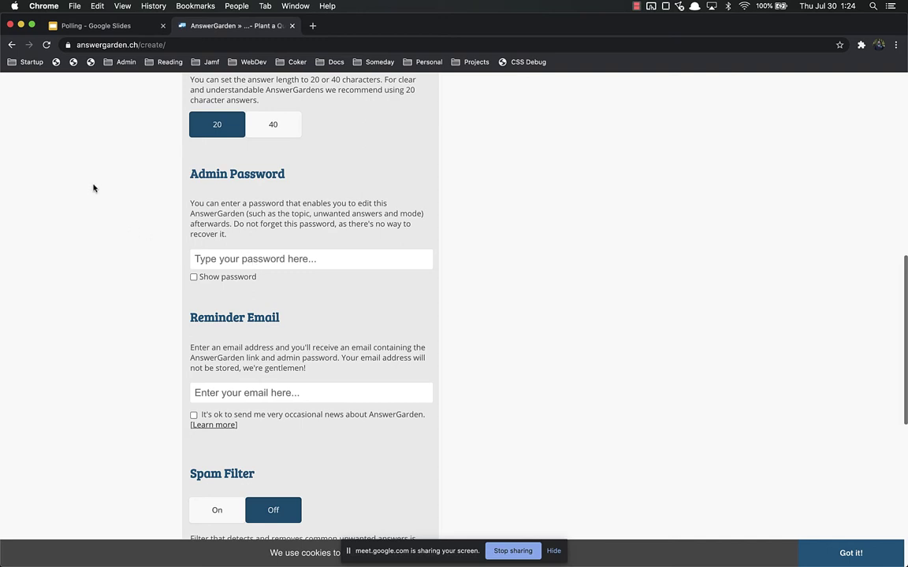
pyautogui.scroll(-5, 110, 236)
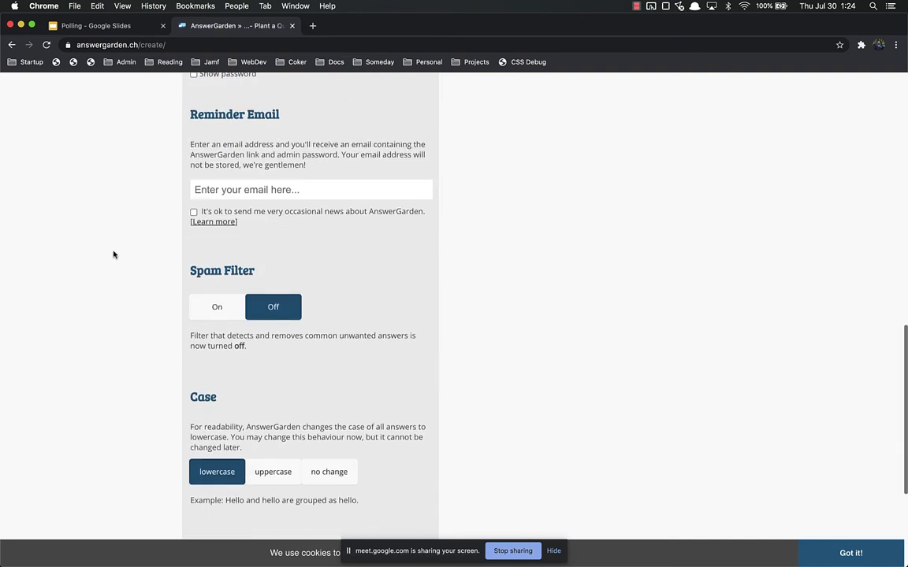
pyautogui.scroll(-2, 63, 249)
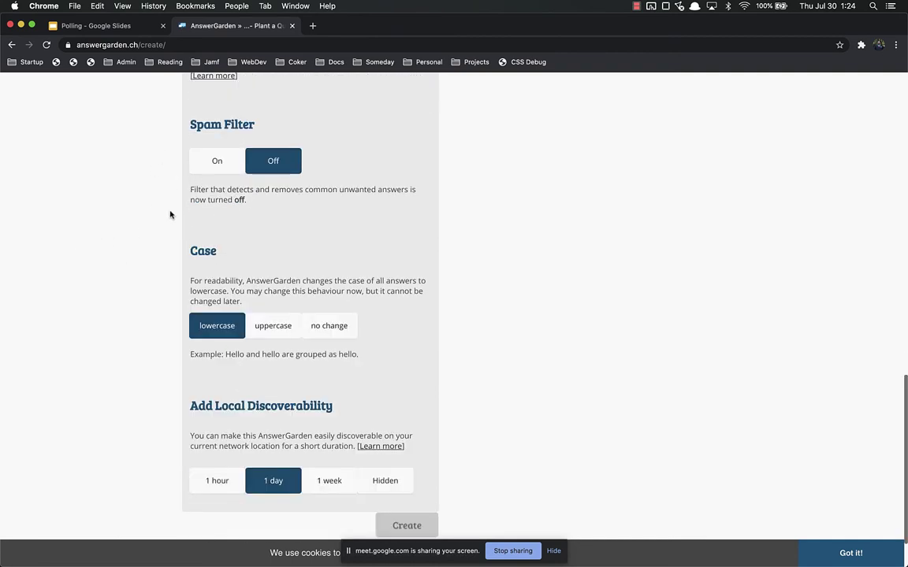
pyautogui.scroll(-1, 111, 264)
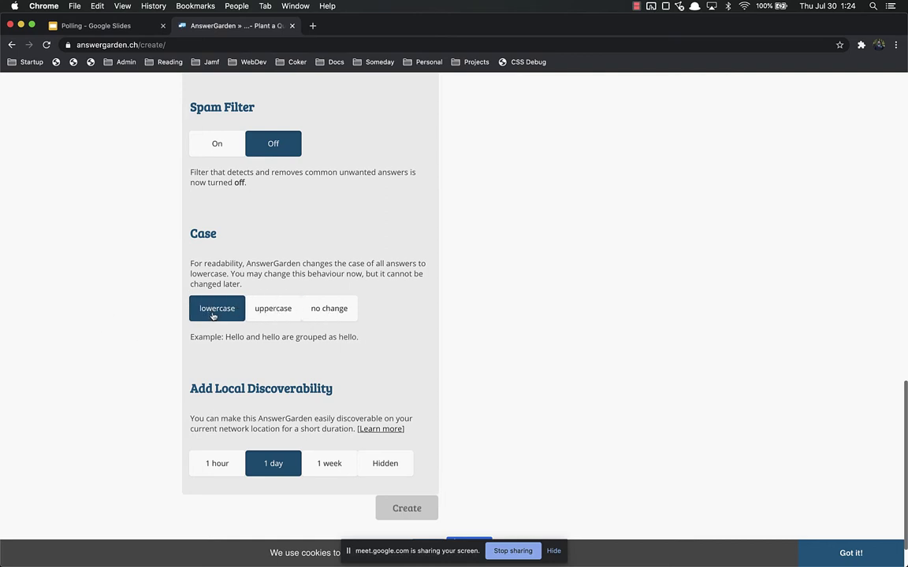
pyautogui.scroll(-2, 134, 312)
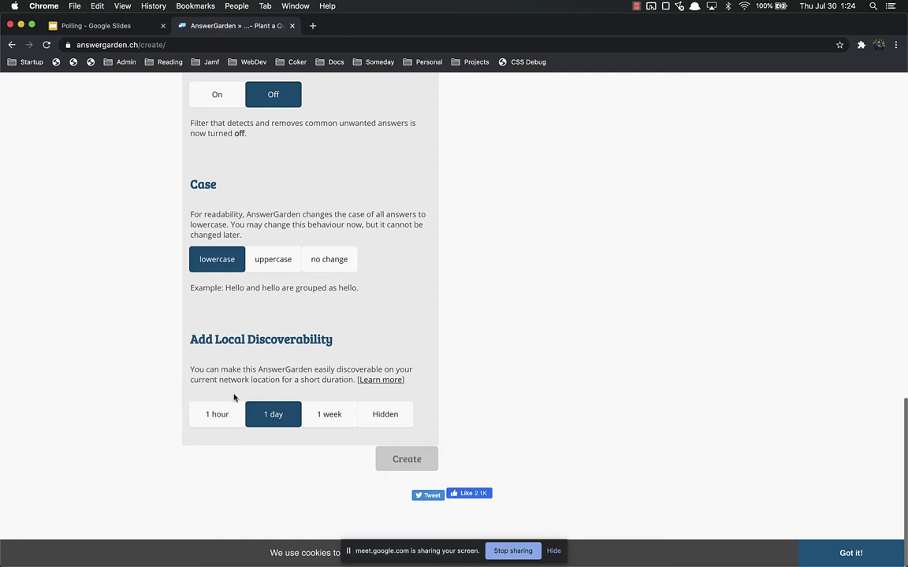
pyautogui.click(407, 462)
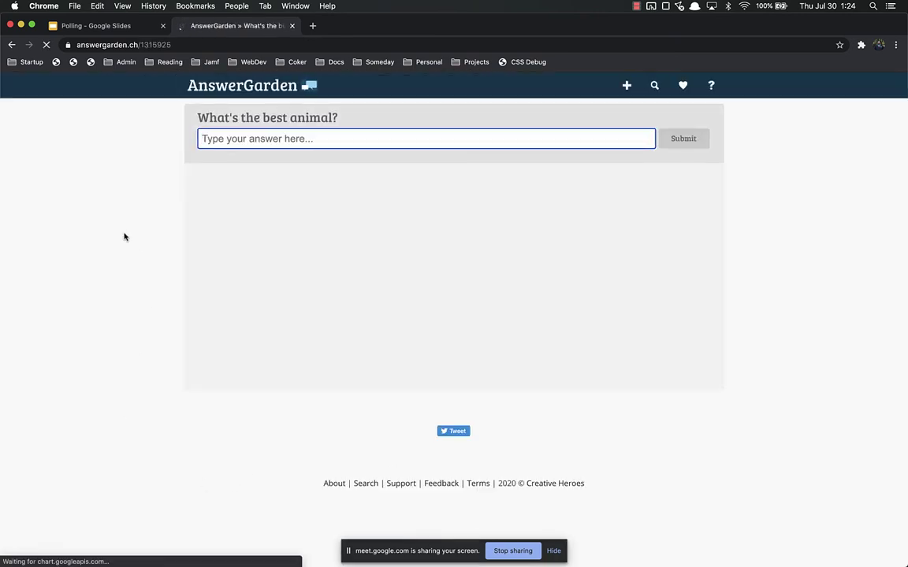
# Select the garden's web address, then submit 'Tiger' as the first answer
pyautogui.click(252, 140)
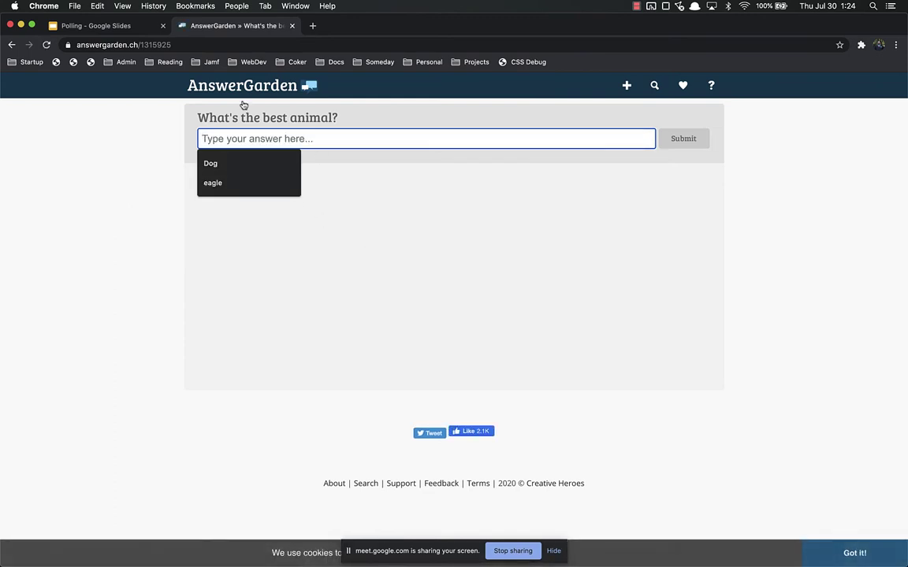
pyautogui.click(168, 45)
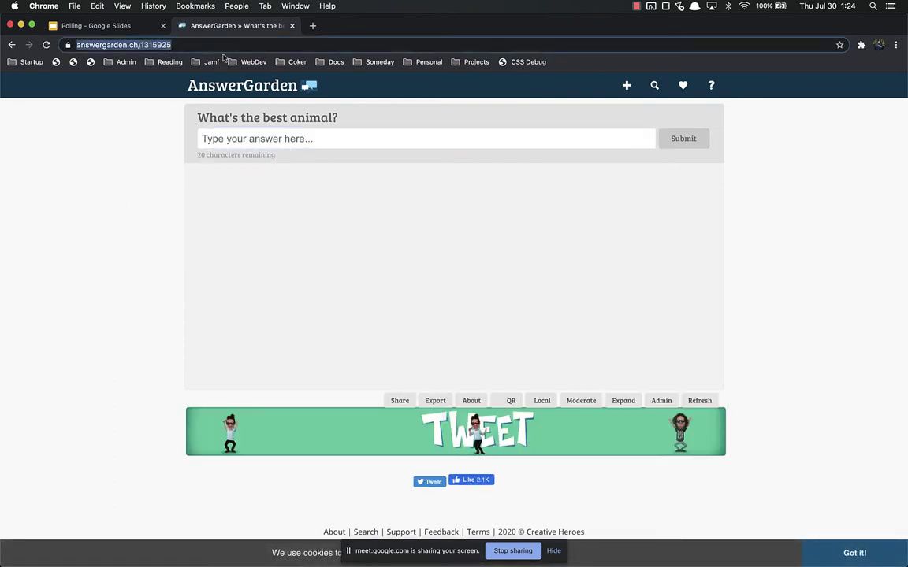
pyautogui.press('super+Tab')
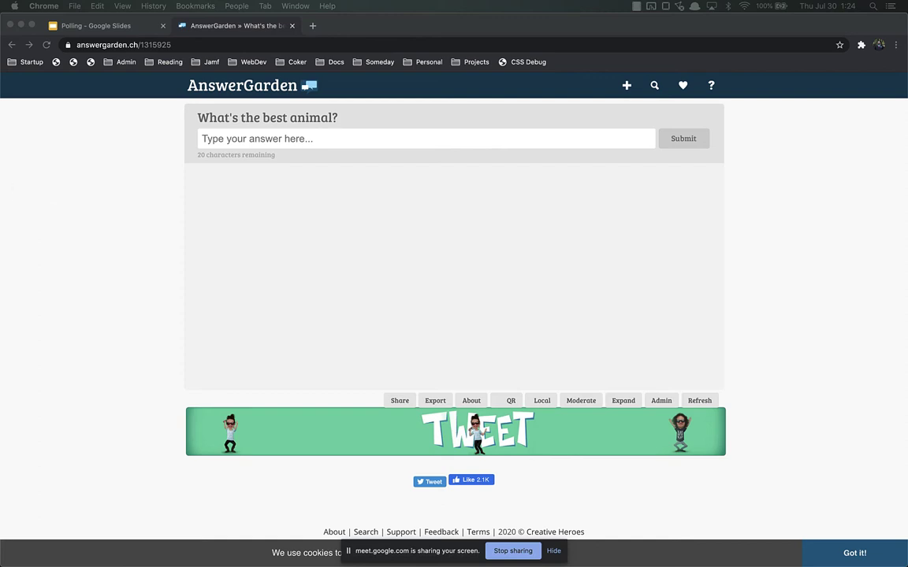
pyautogui.click(270, 138)
pyautogui.click(270, 138)
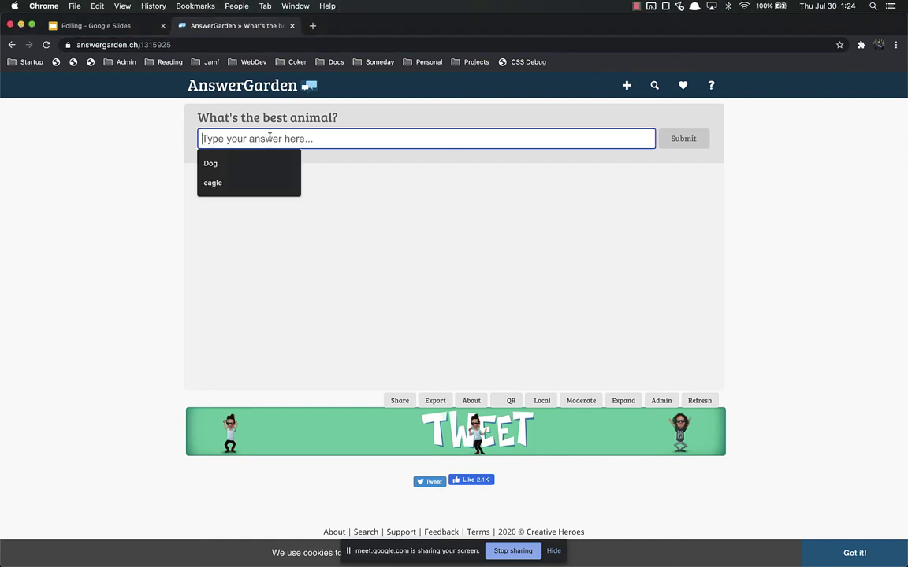
pyautogui.write('Tiger')
pyautogui.press('Return')
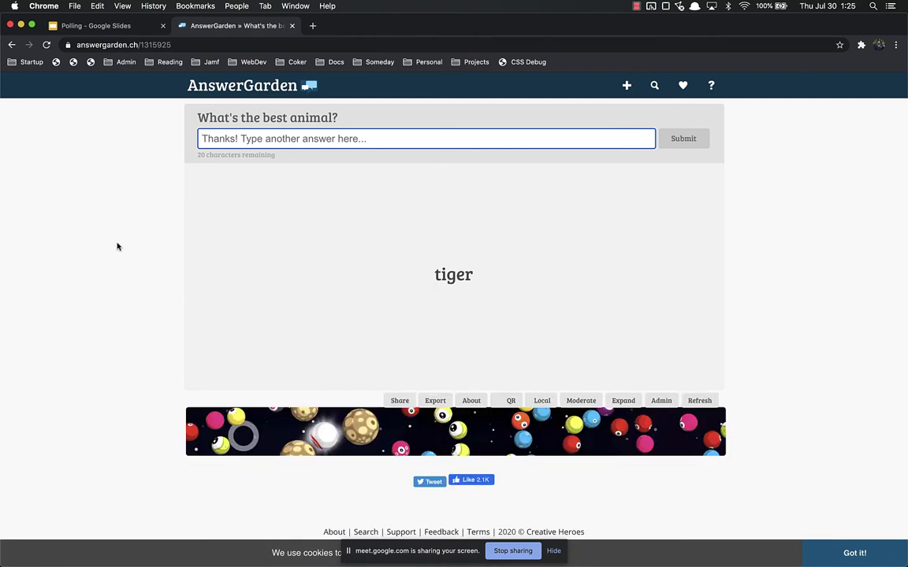
# Submit 'Dog', refresh the garden twice, then submit 'still the komodo'
pyautogui.click(269, 138)
pyautogui.write('Dog')
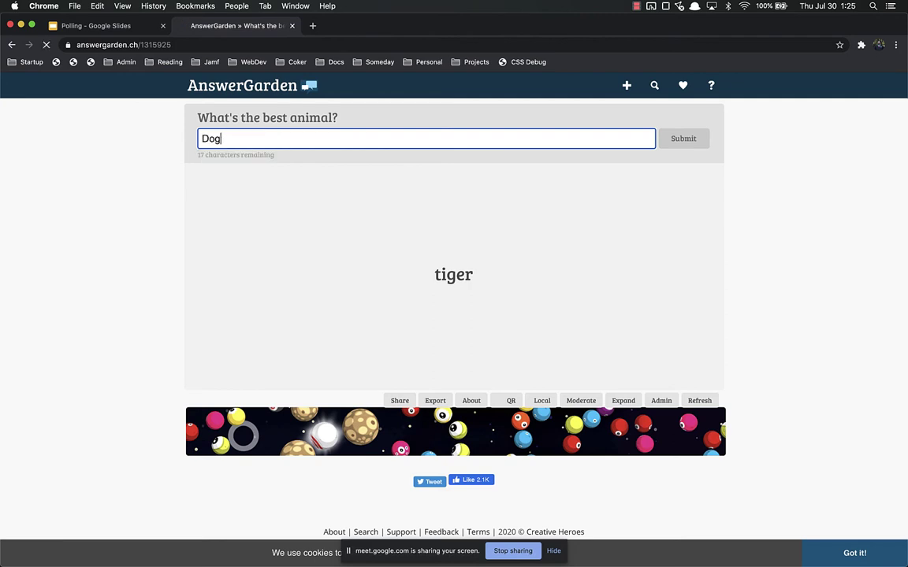
pyautogui.press('Return')
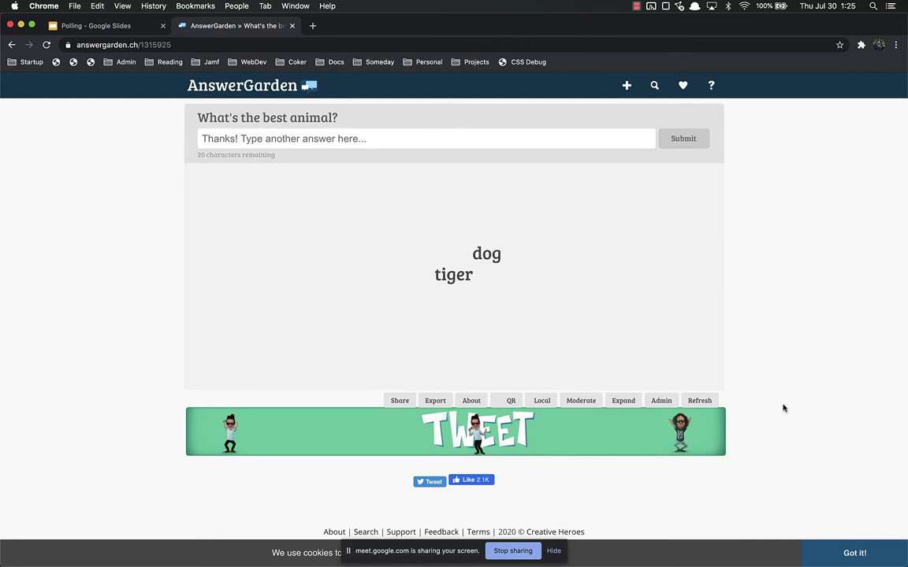
pyautogui.click(700, 402)
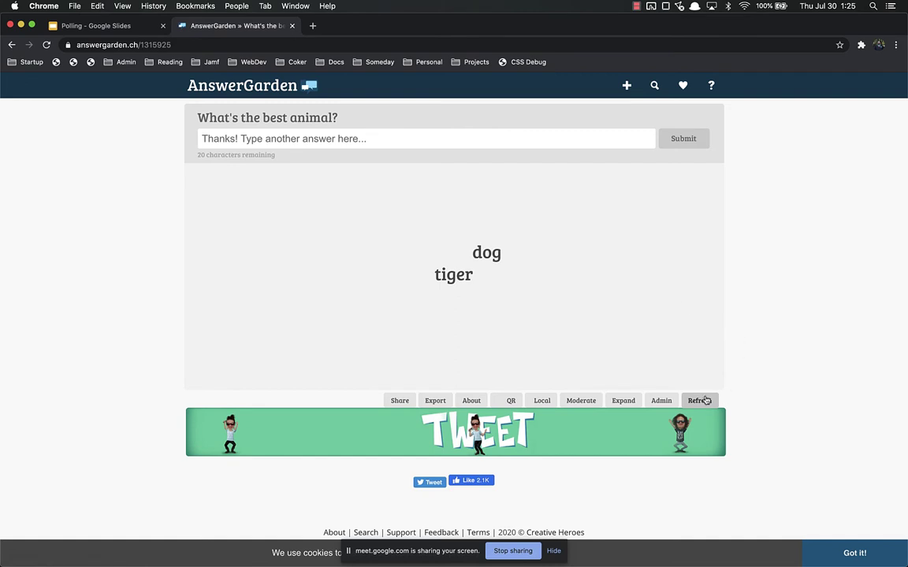
pyautogui.click(699, 402)
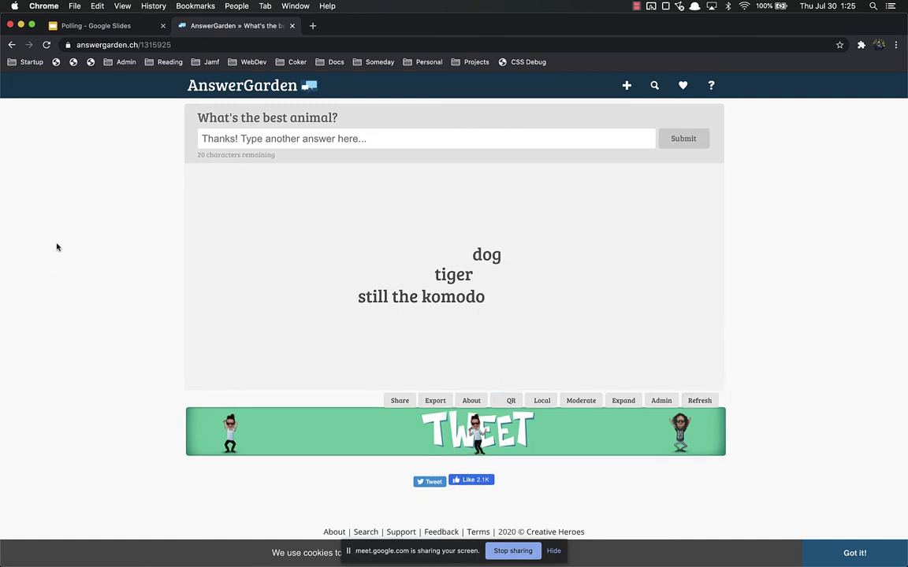
pyautogui.click(323, 139)
pyautogui.write('still the komodo')
pyautogui.press('Return')
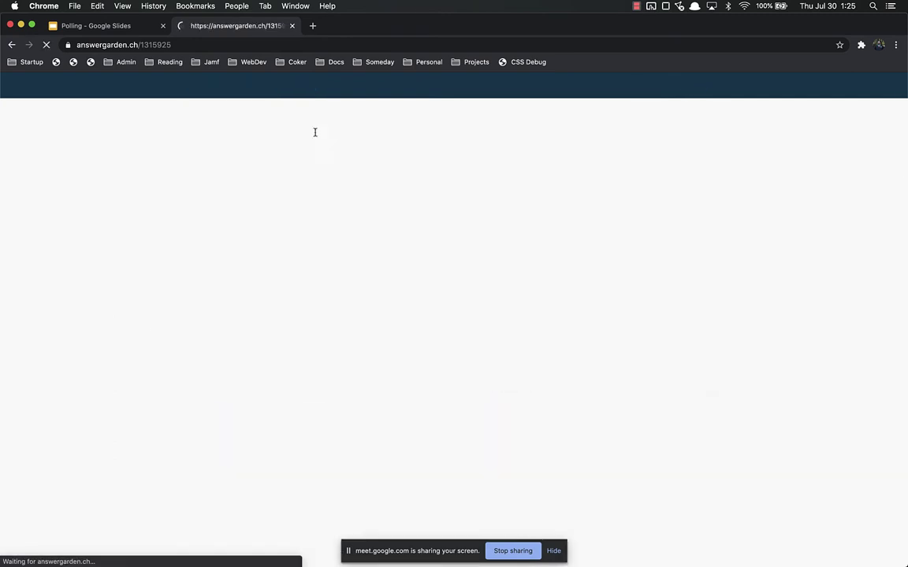
# Submit 'komodo' as one more answer and close the AnswerGarden tab
pyautogui.click(350, 135)
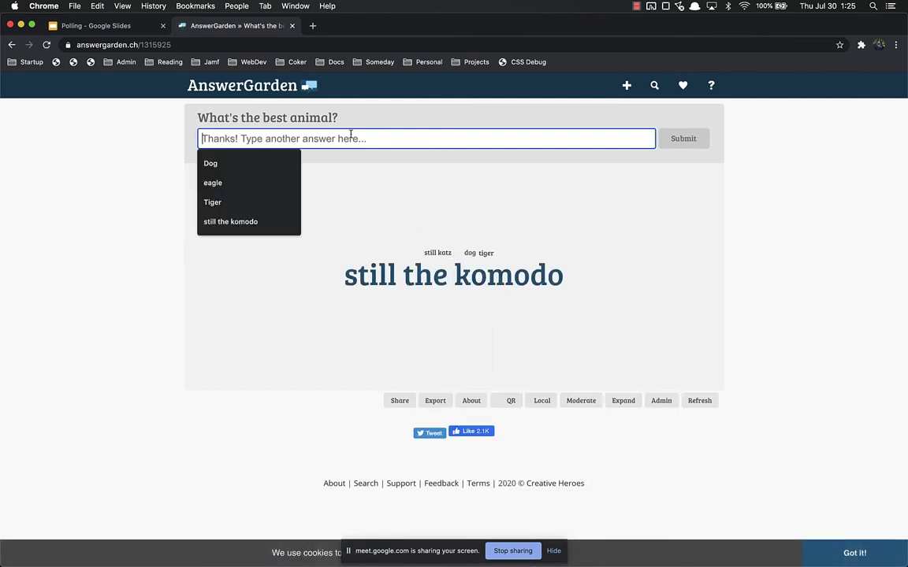
pyautogui.write('komodo')
pyautogui.press('Return')
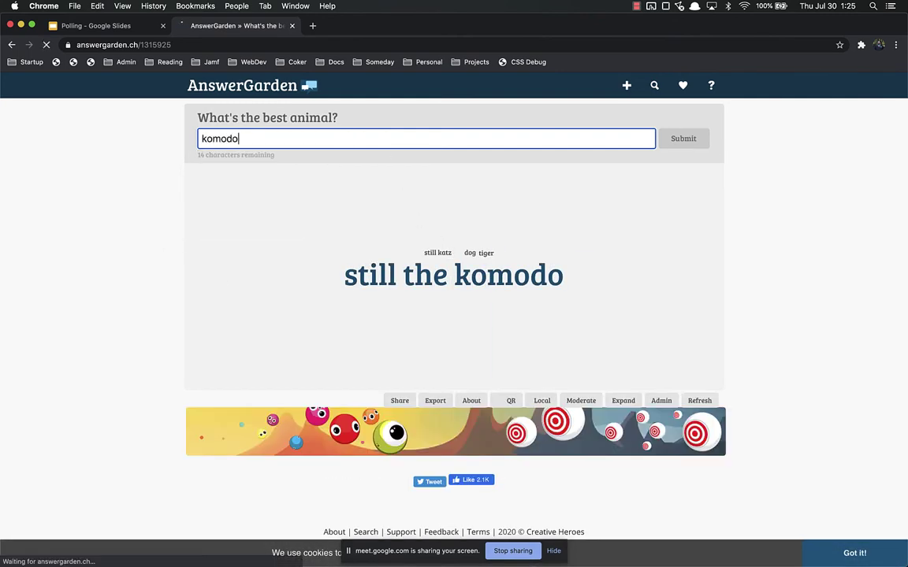
pyautogui.moveTo(419, 312)
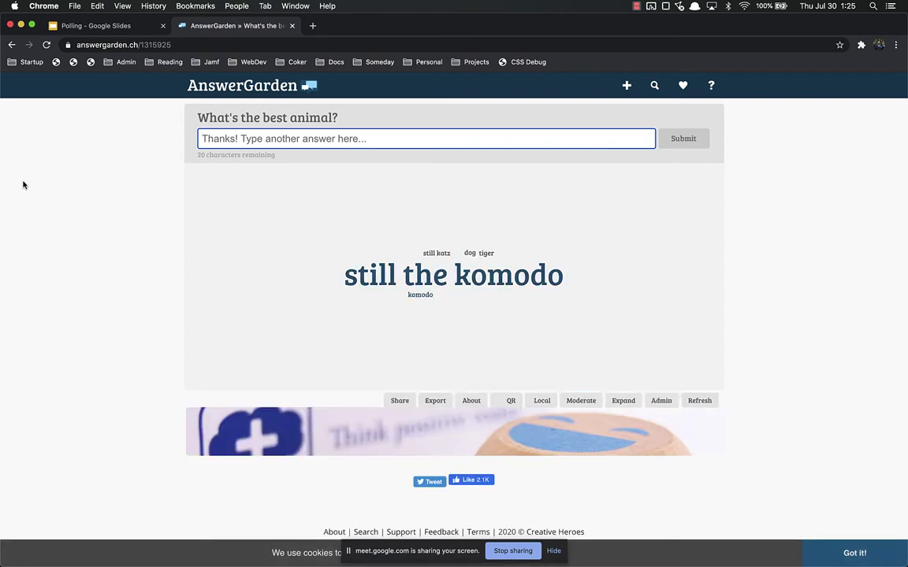
pyautogui.click(45, 219)
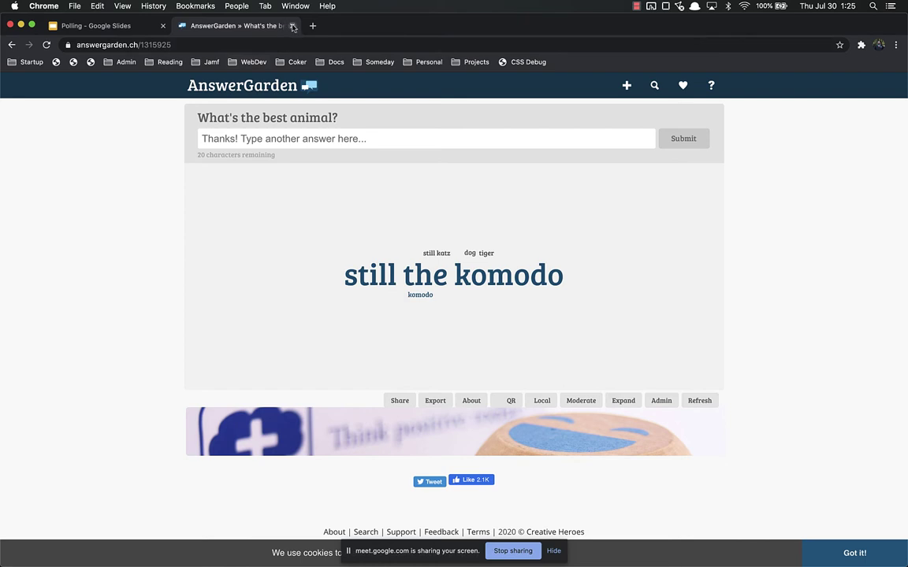
pyautogui.click(292, 26)
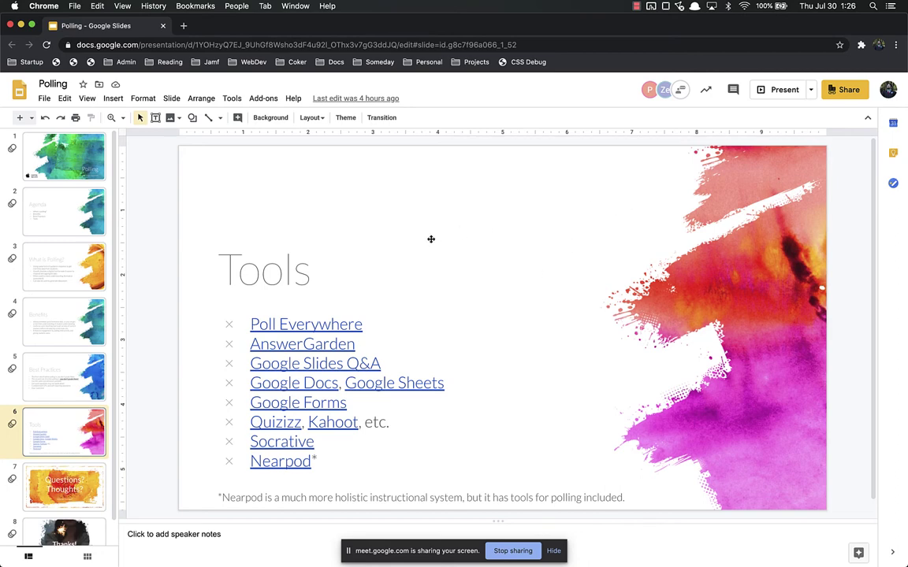
# Present the Polling deck in Presenter view and move its window toward the screen centre
pyautogui.click(810, 89)
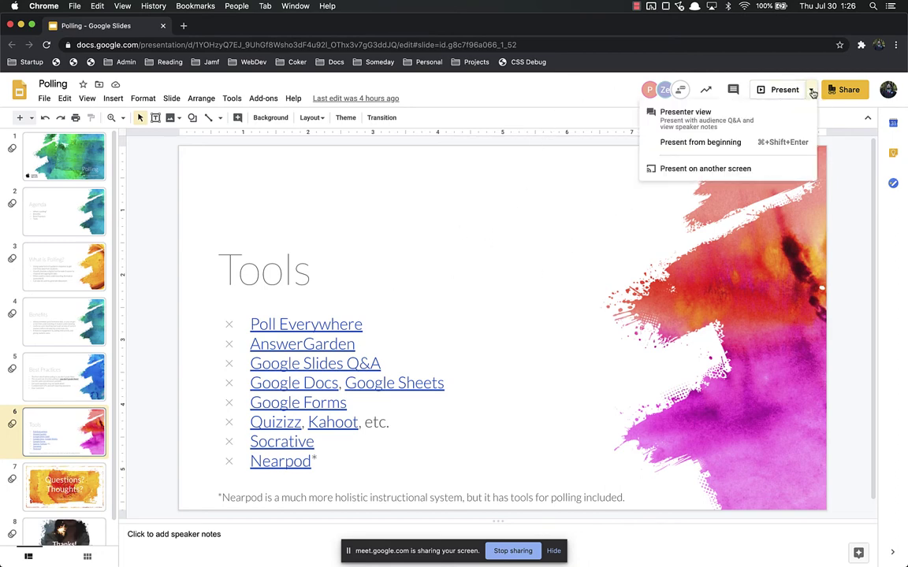
pyautogui.click(710, 125)
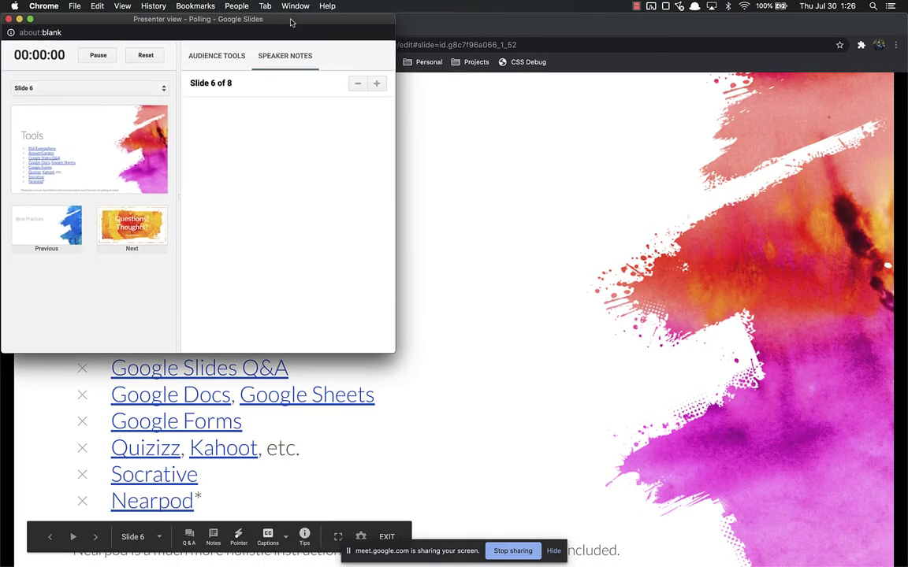
pyautogui.moveTo(290, 23); pyautogui.dragTo(609, 135)
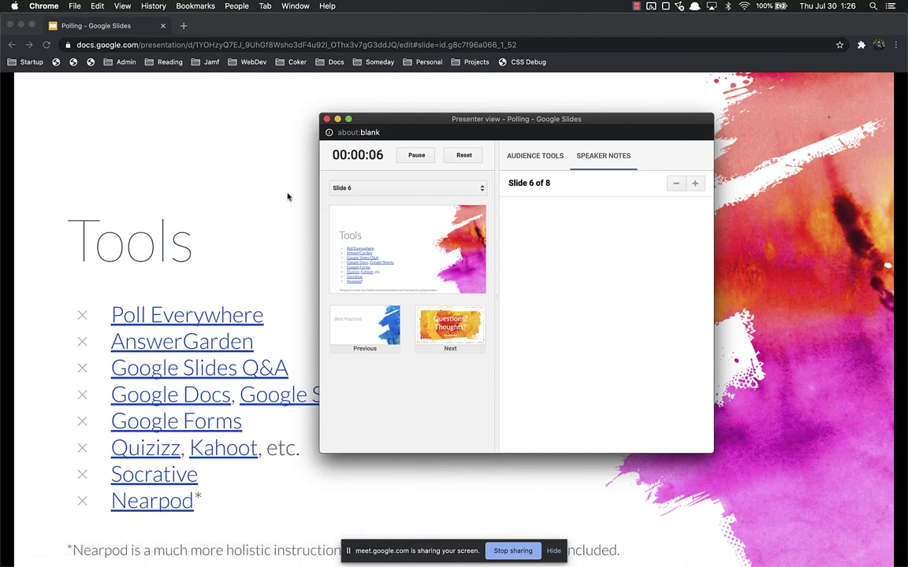
pyautogui.moveTo(371, 118); pyautogui.dragTo(507, 134)
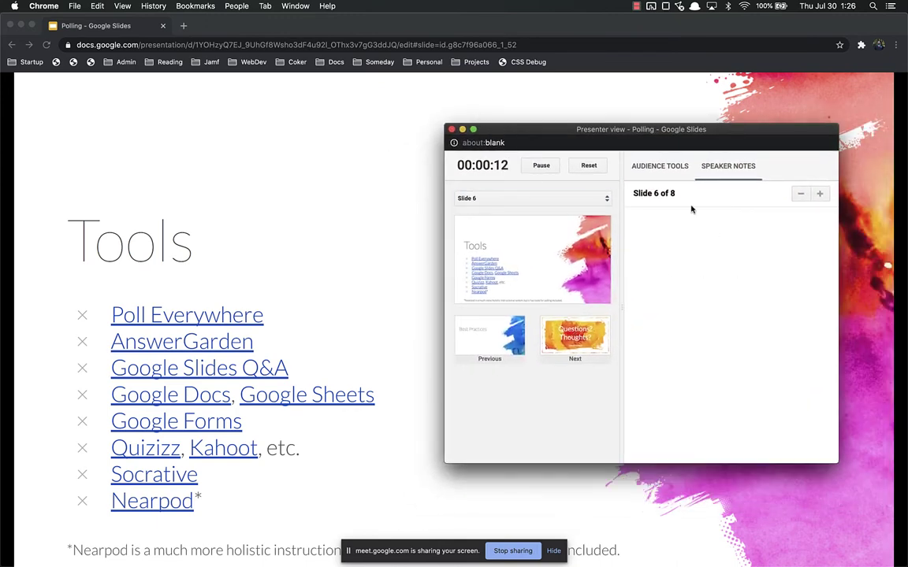
# Start a new audience Q&A session and open its slides.app.goo.gl/8B9v2 question page
pyautogui.click(661, 168)
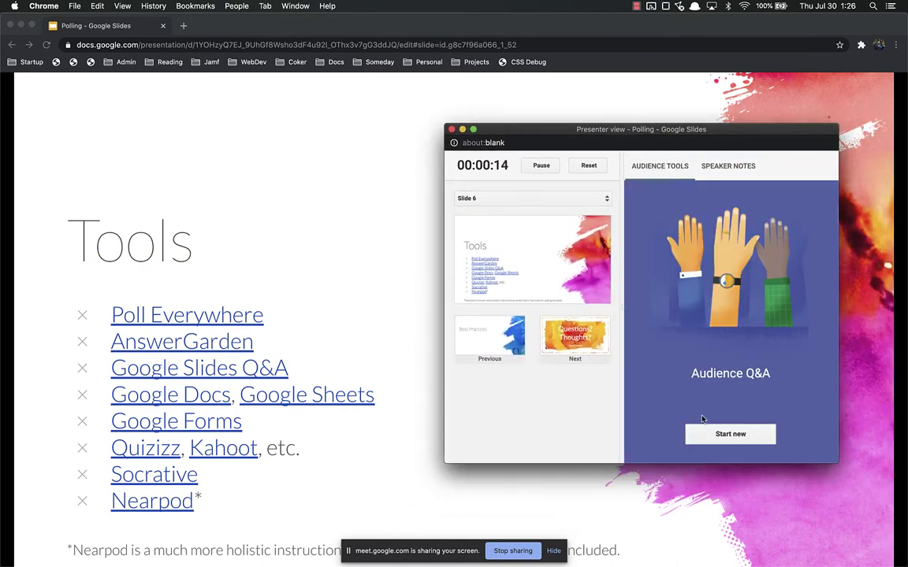
pyautogui.click(736, 434)
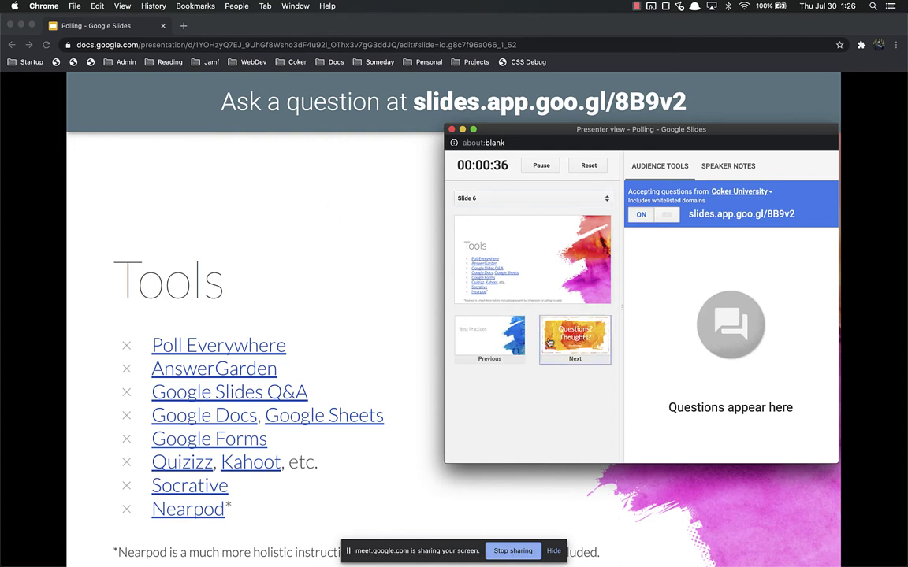
pyautogui.moveTo(608, 129); pyautogui.dragTo(531, 106)
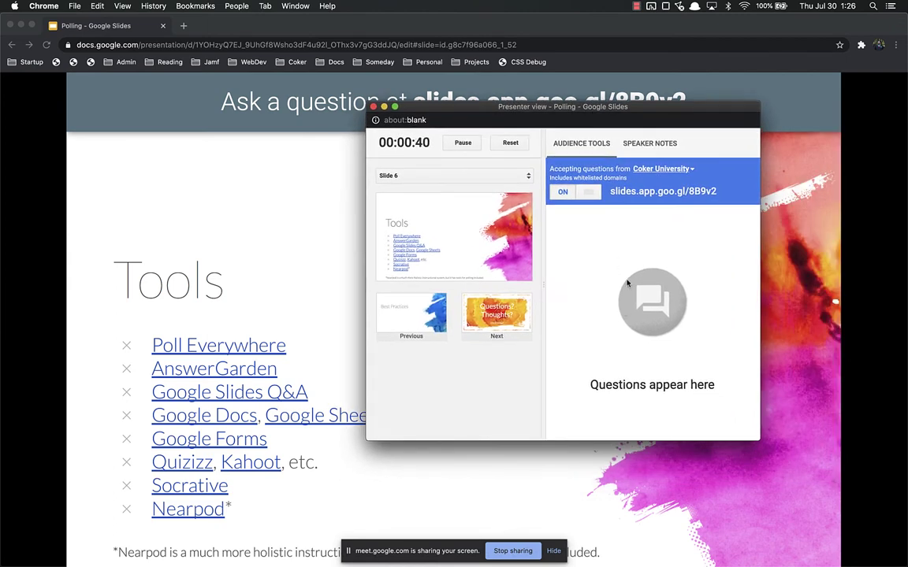
pyautogui.click(628, 194)
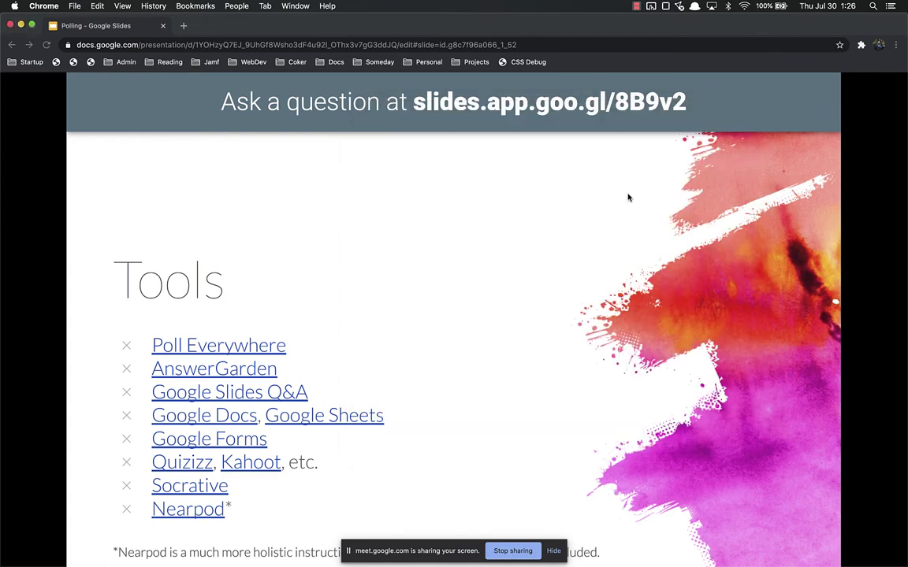
# Set Audience Tools to accept questions from Anyone and confirm
pyautogui.click(242, 28)
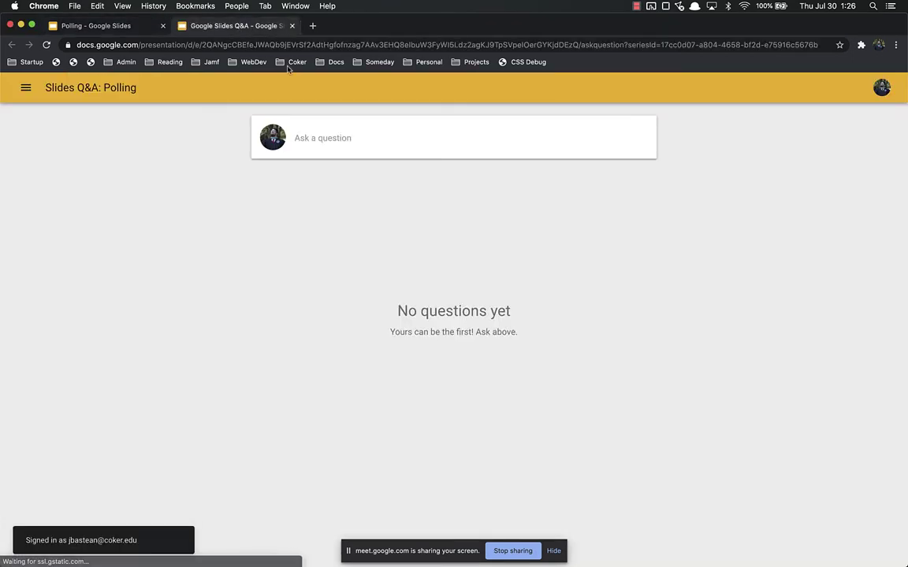
pyautogui.click(301, 132)
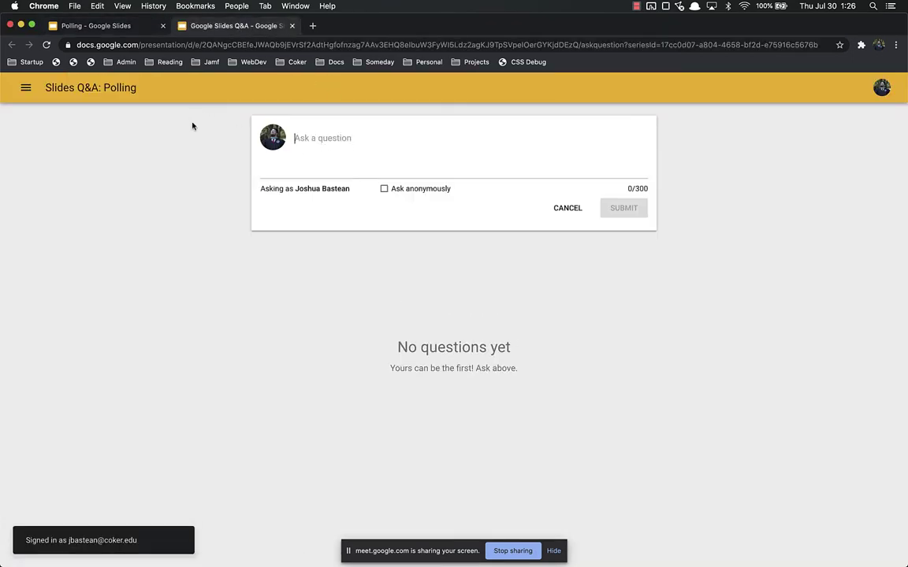
pyautogui.press('super+grave')
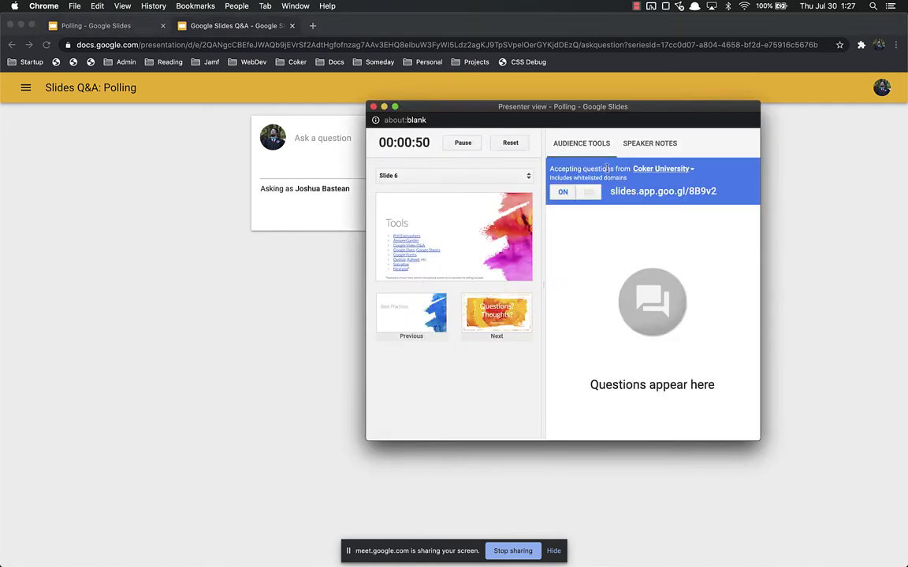
pyautogui.click(679, 169)
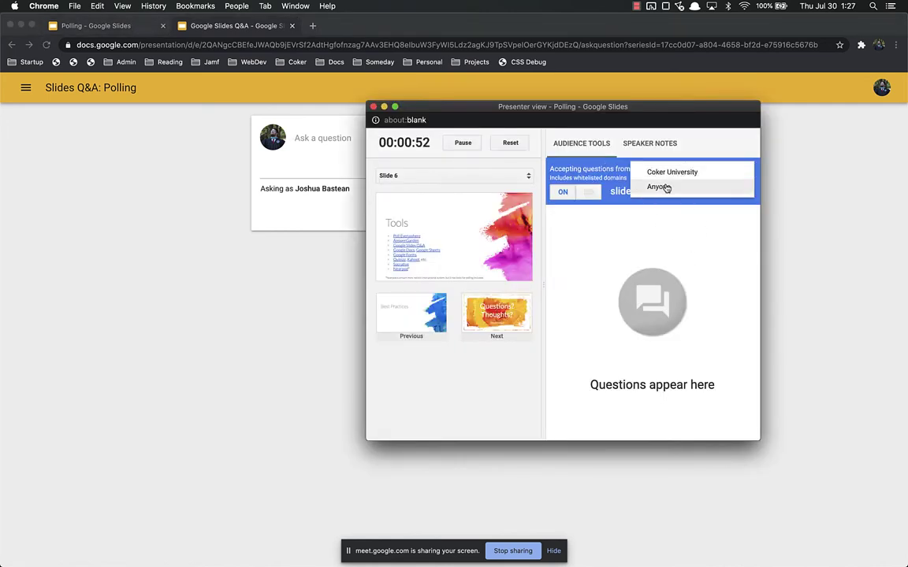
pyautogui.click(662, 187)
pyautogui.click(442, 304)
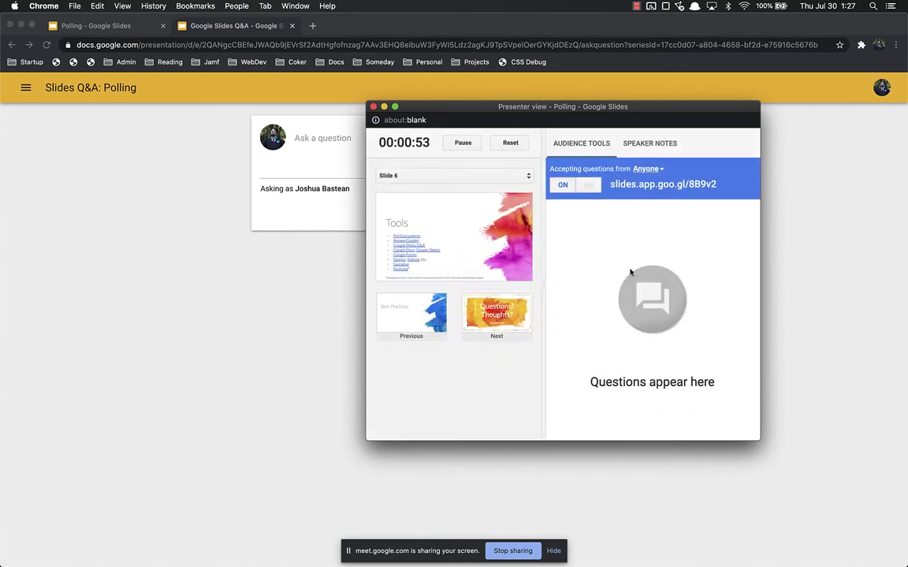
# Submit the question 'What is your name? What is your quest? What is your favorite color?'
pyautogui.click(162, 174)
pyautogui.click(347, 145)
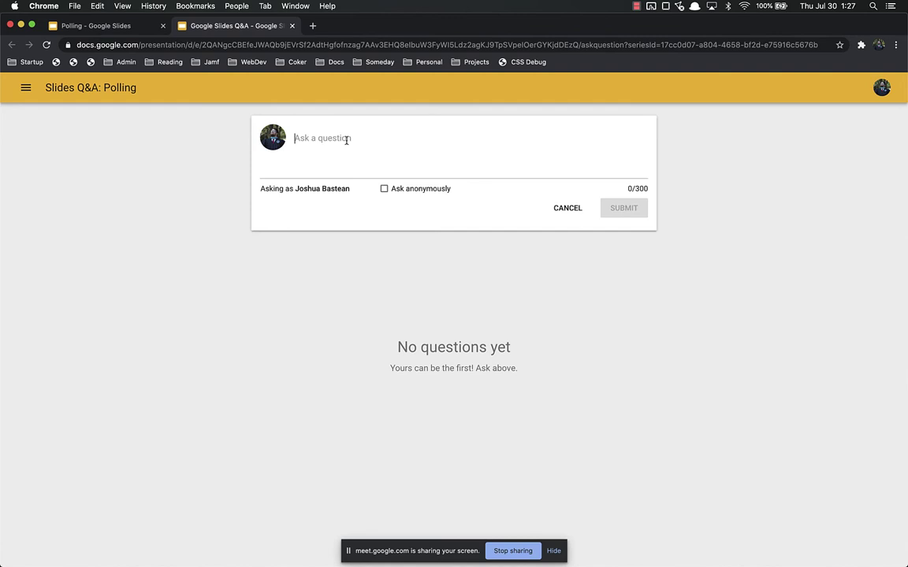
pyautogui.write('What')
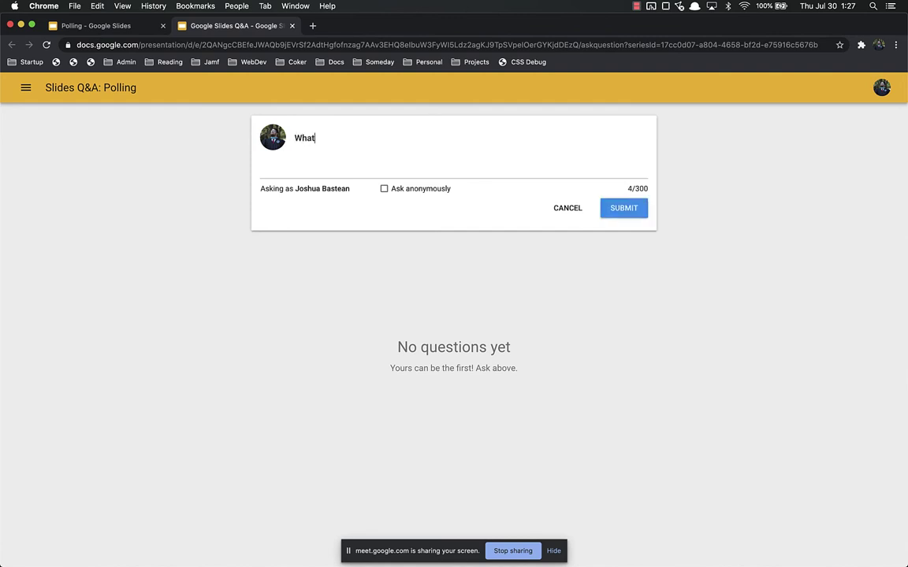
pyautogui.write(' is your name? What is your quest? What is your favor')
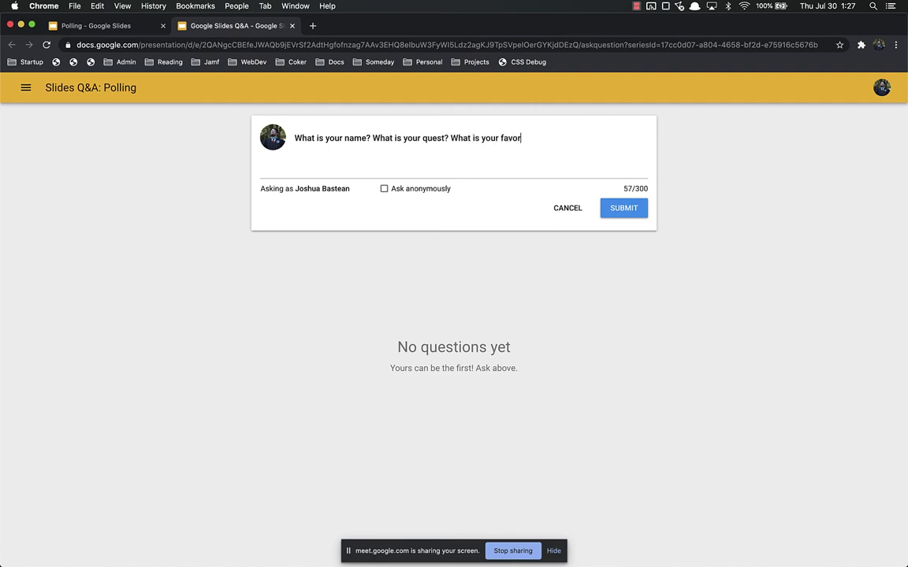
pyautogui.write('ite color?')
pyautogui.click(623, 209)
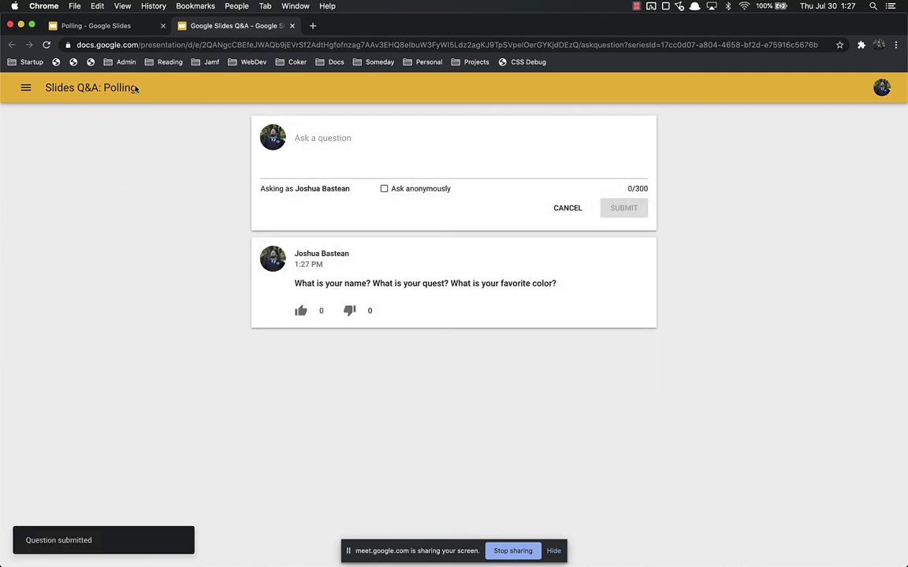
pyautogui.click(109, 27)
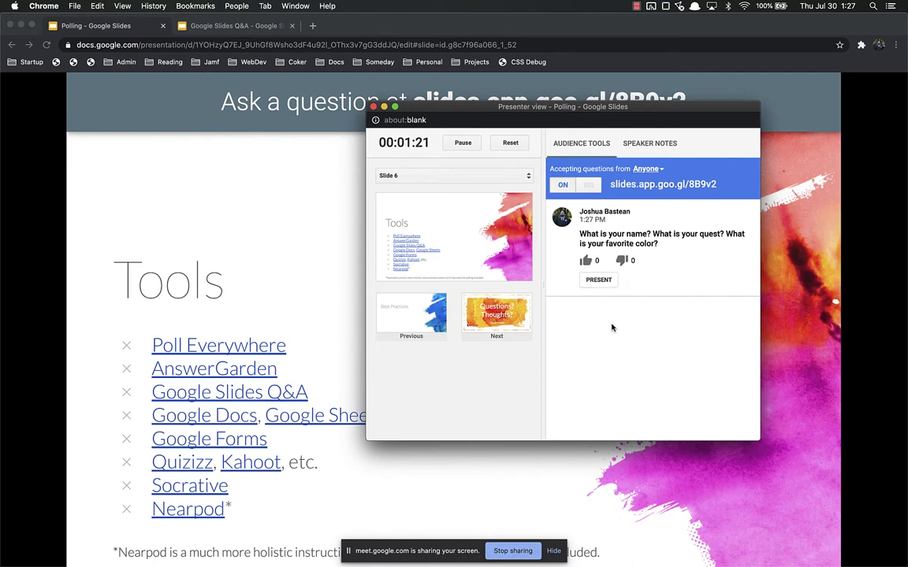
# Show the audience question full-screen, then move the presenter window up under the slide banner
pyautogui.click(598, 280)
pyautogui.moveTo(535, 108); pyautogui.dragTo(907, 166)
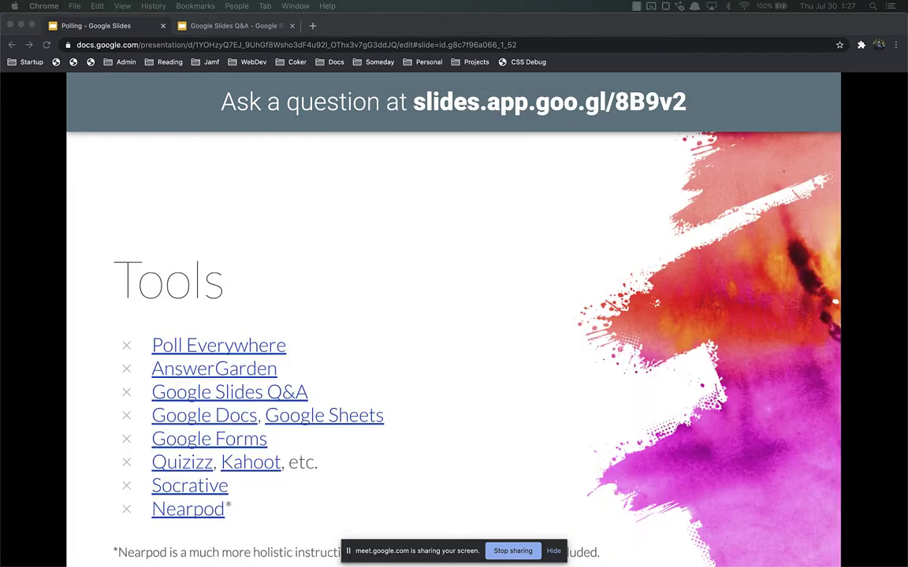
pyautogui.moveTo(579, 192); pyautogui.dragTo(589, 118)
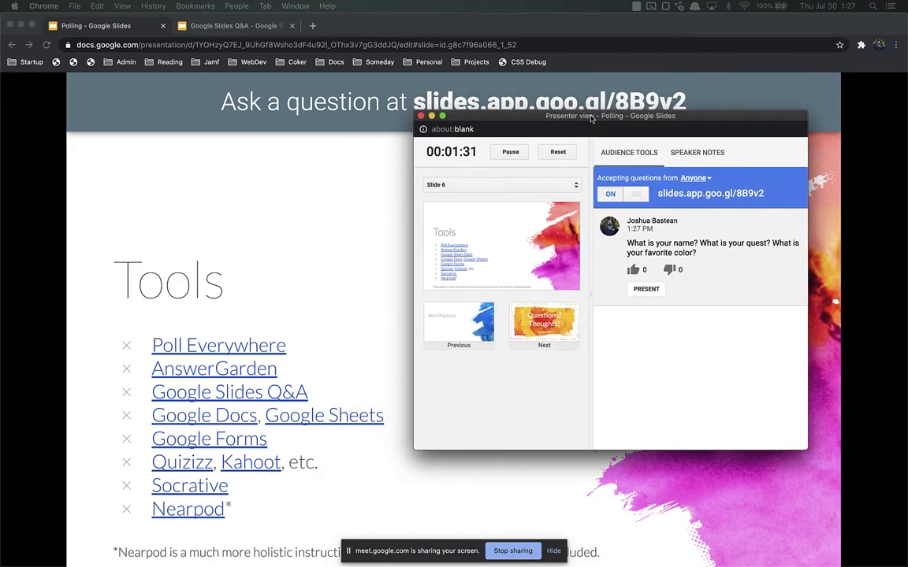
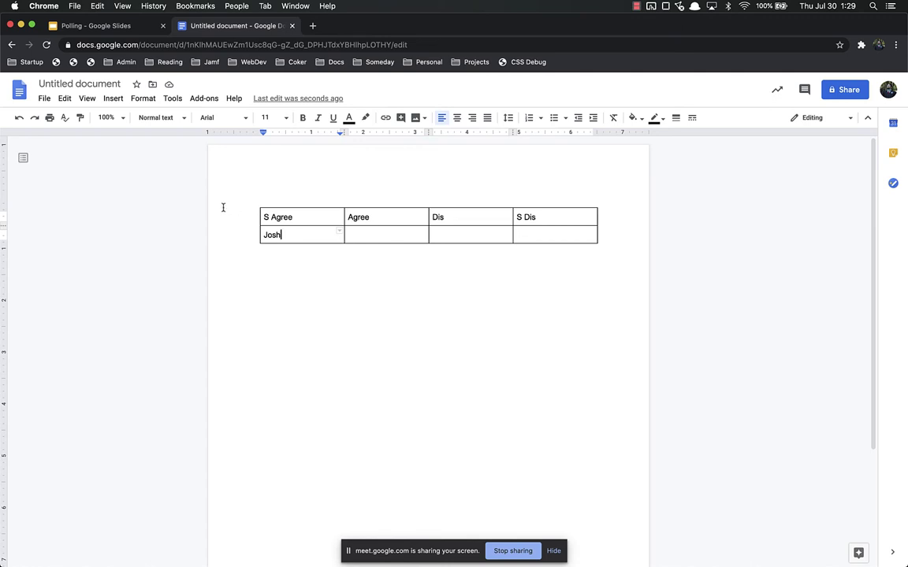
# Move the student's name from the S Agree cell into the Agree cell, then close the document
pyautogui.click(130, 32)
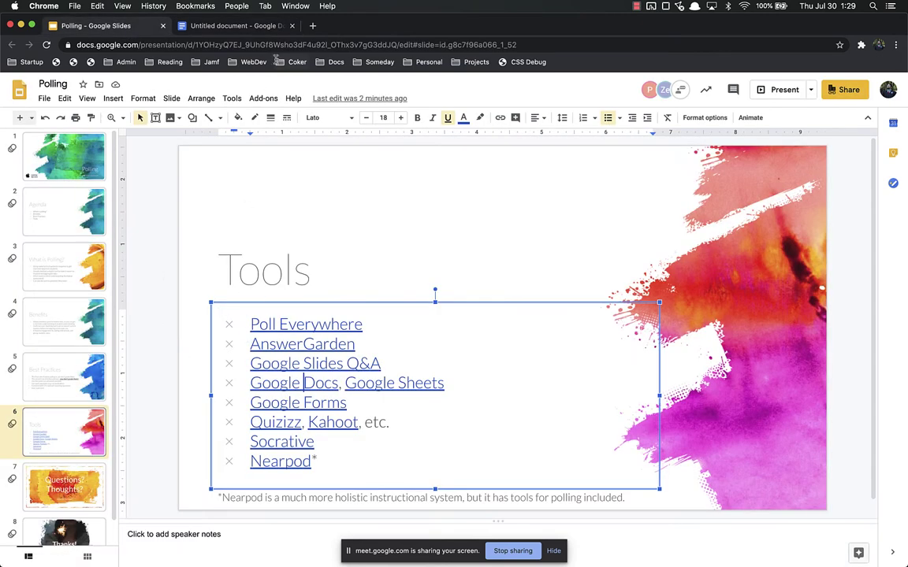
pyautogui.click(262, 26)
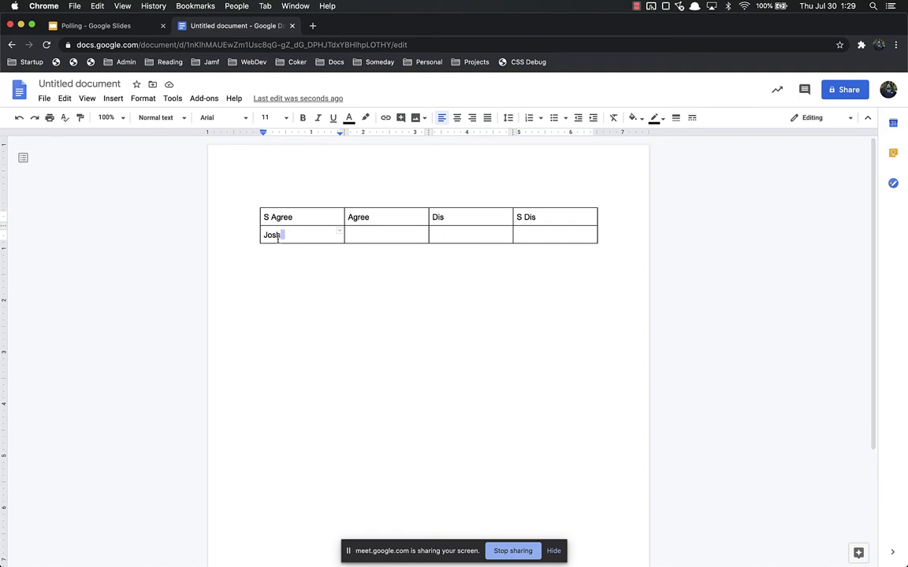
pyautogui.moveTo(282, 235); pyautogui.dragTo(263, 237)
pyautogui.press('BackSpace')
pyautogui.moveTo(374, 237); pyautogui.dragTo(377, 235)
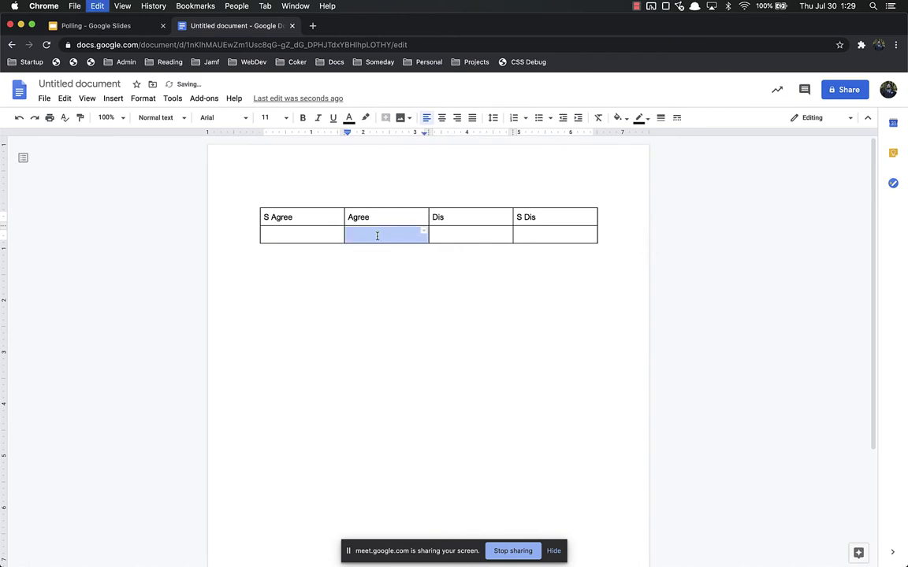
pyautogui.click(381, 321)
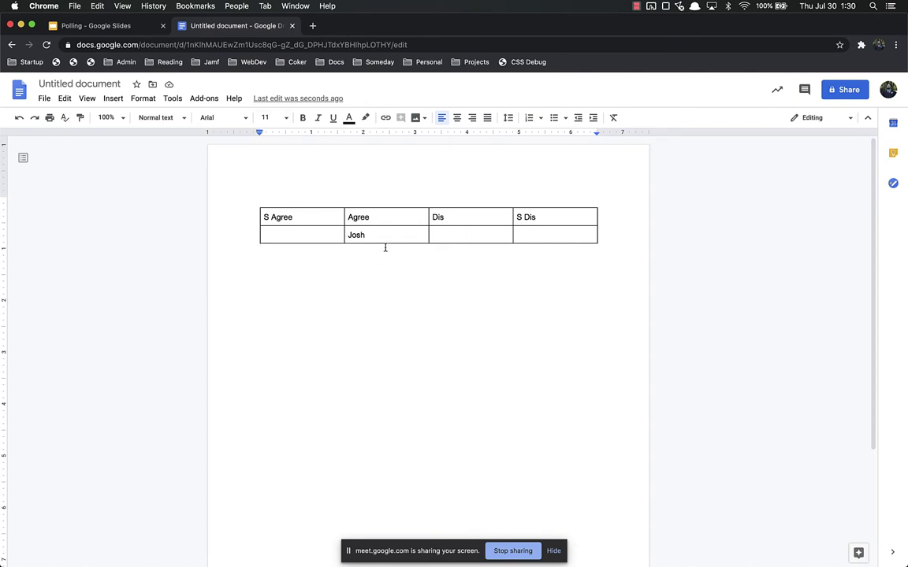
pyautogui.press('super+w')
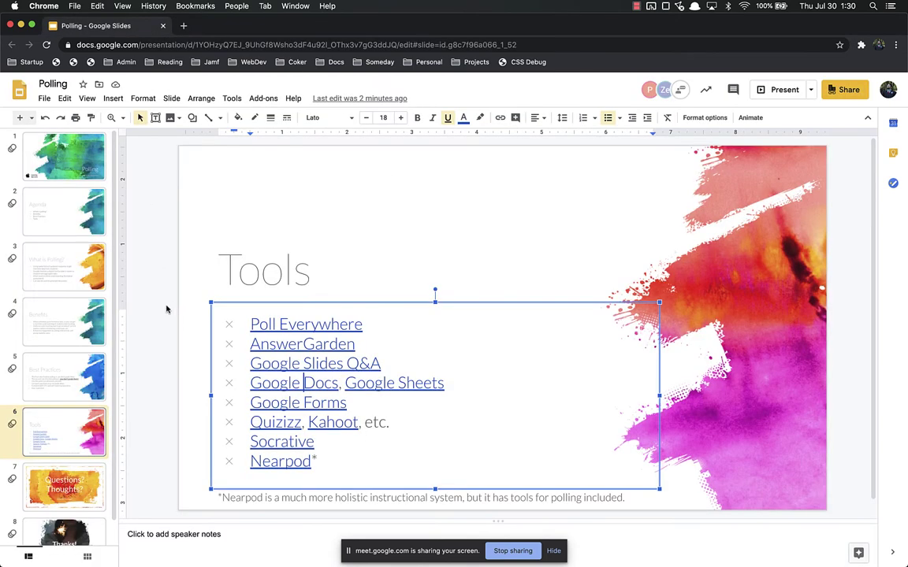
# Open the Google Forms link on the Tools slide in a new tab
pyautogui.click(327, 403)
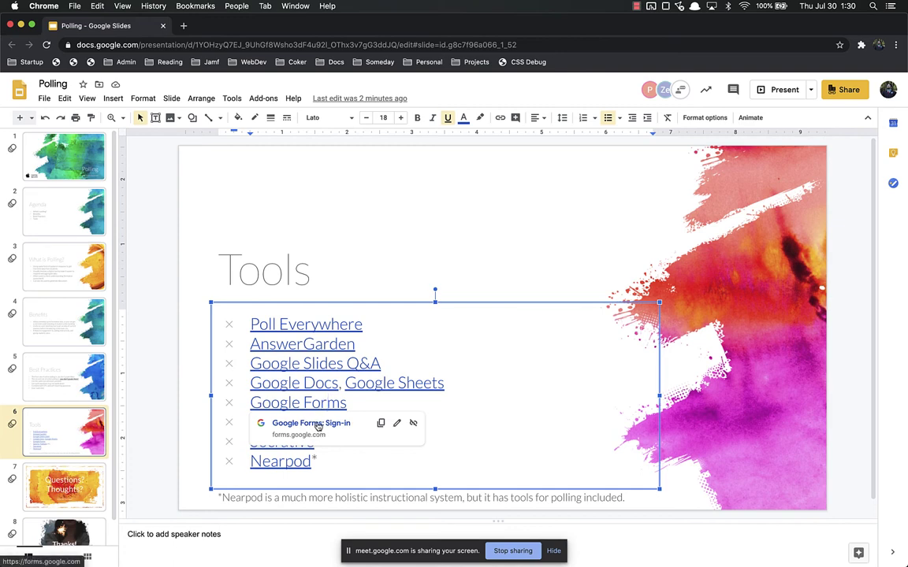
pyautogui.click(317, 425)
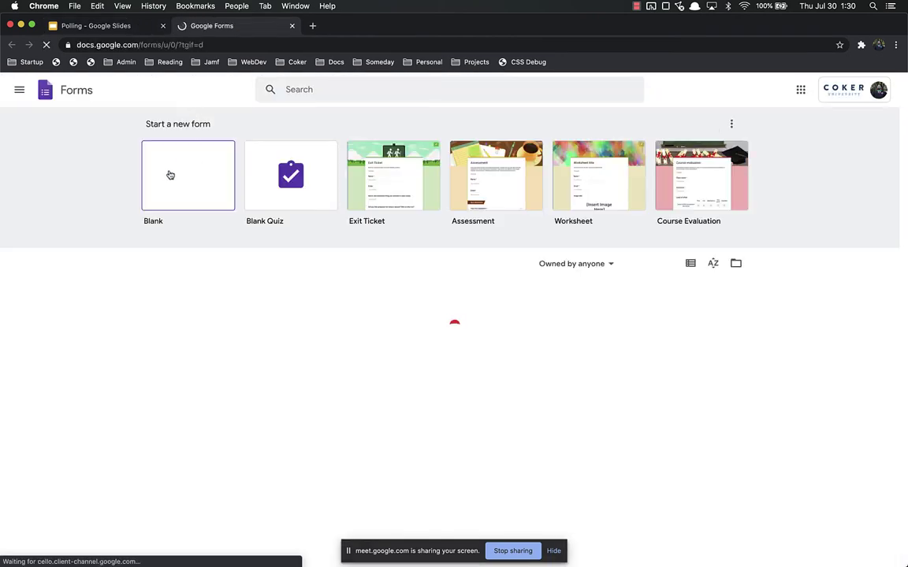
# Start a blank form and title its first question 'How did todays' lesson go?'
pyautogui.click(169, 175)
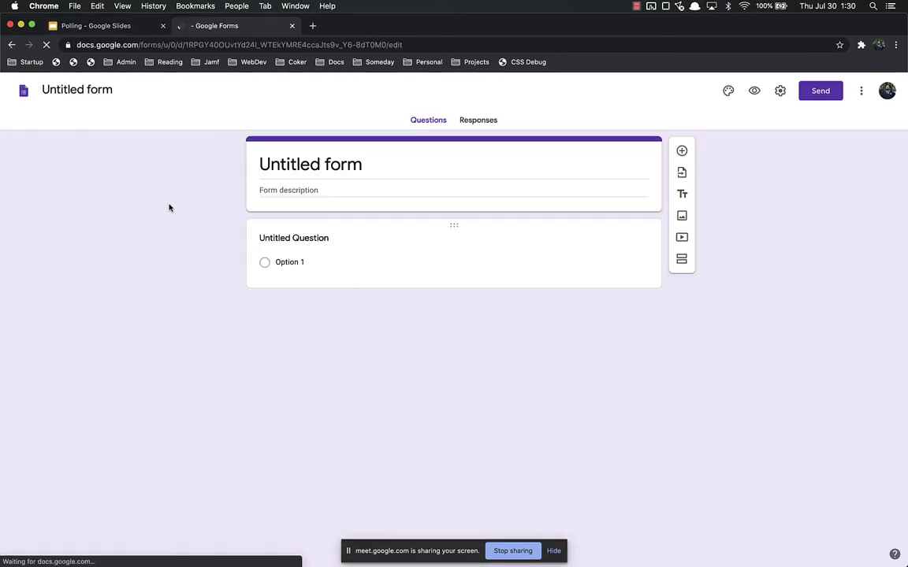
pyautogui.click(337, 164)
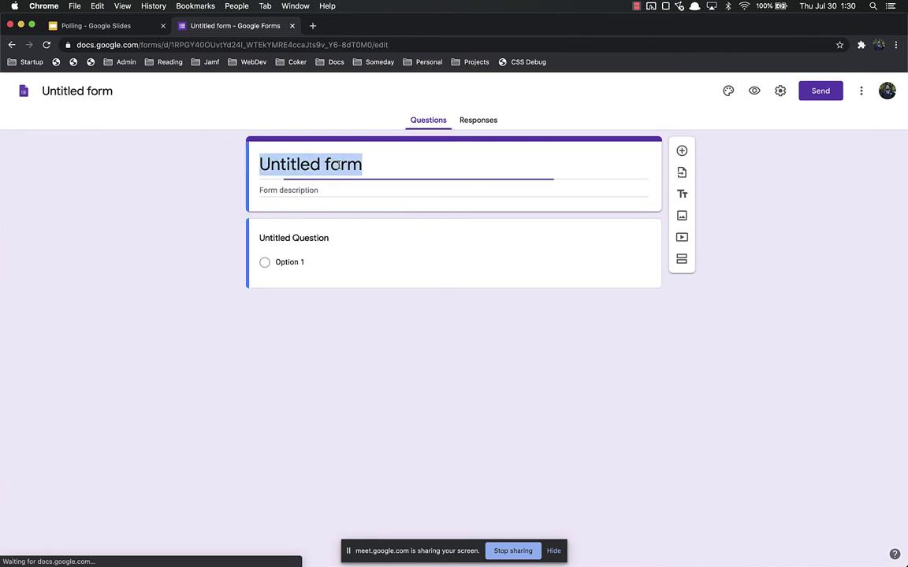
pyautogui.click(314, 242)
pyautogui.click(325, 247)
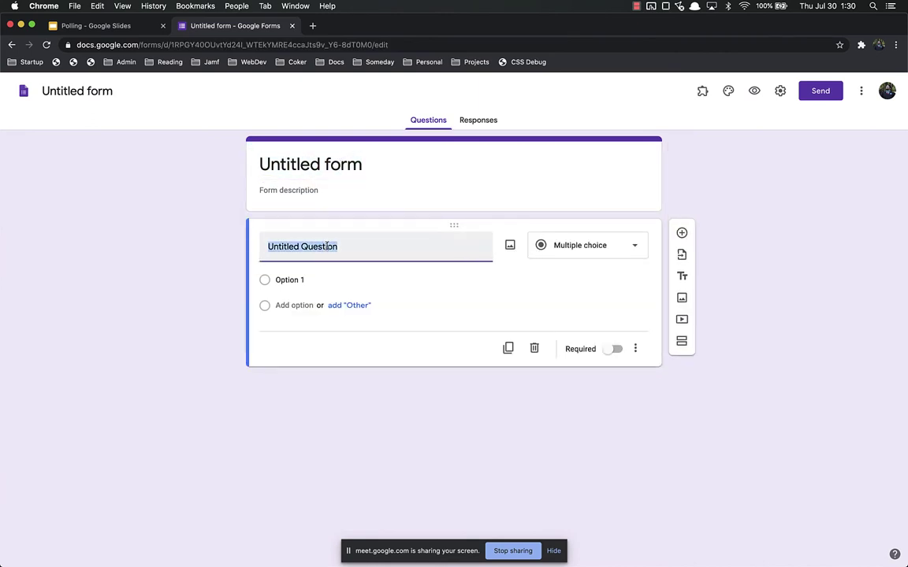
pyautogui.write('How d')
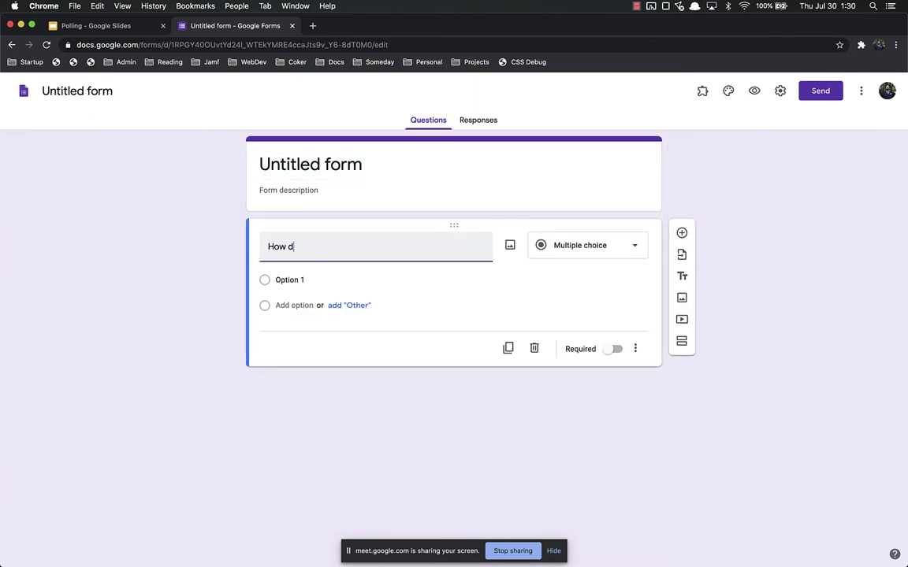
pyautogui.write("id todays' lesson go?")
pyautogui.click(367, 286)
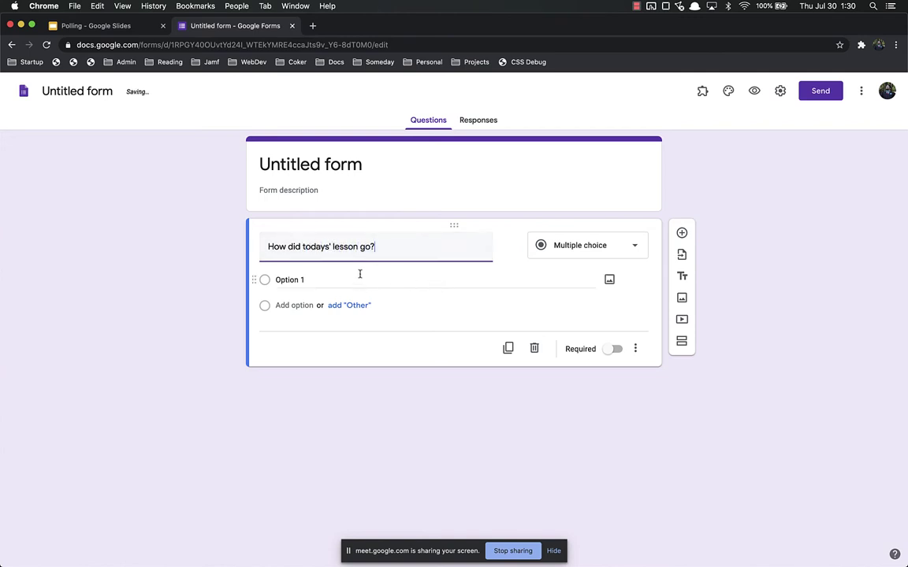
# Make the question a 1–5 linear scale labelled Bad and Fantastic
pyautogui.click(564, 253)
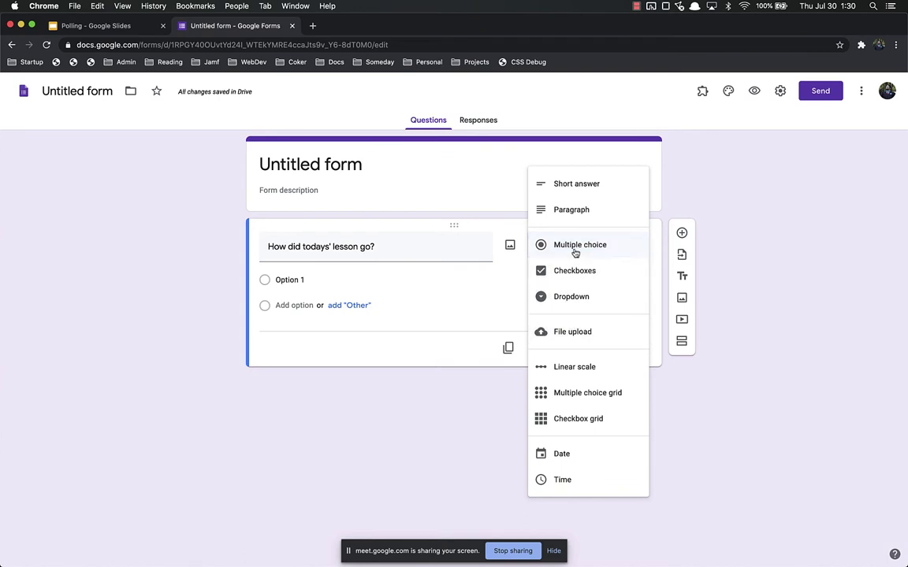
pyautogui.click(586, 370)
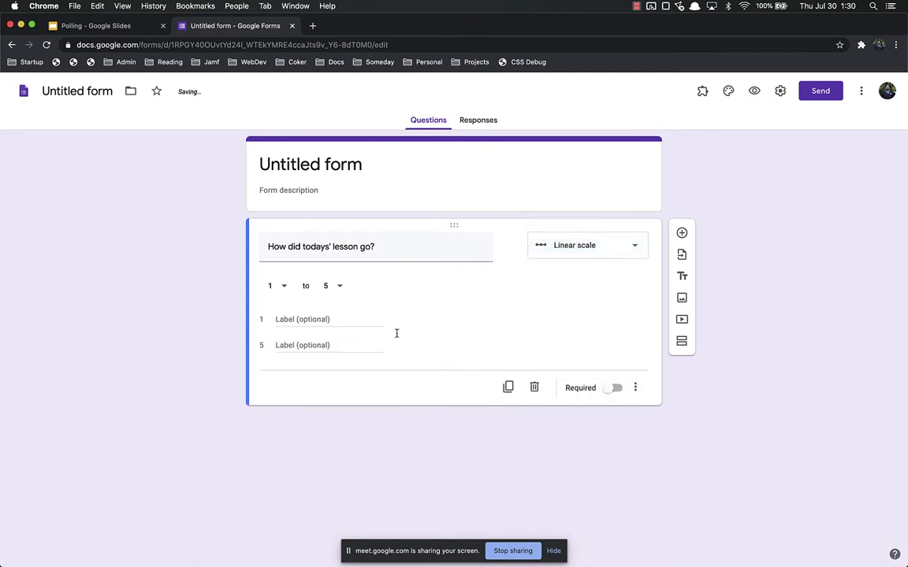
pyautogui.click(295, 322)
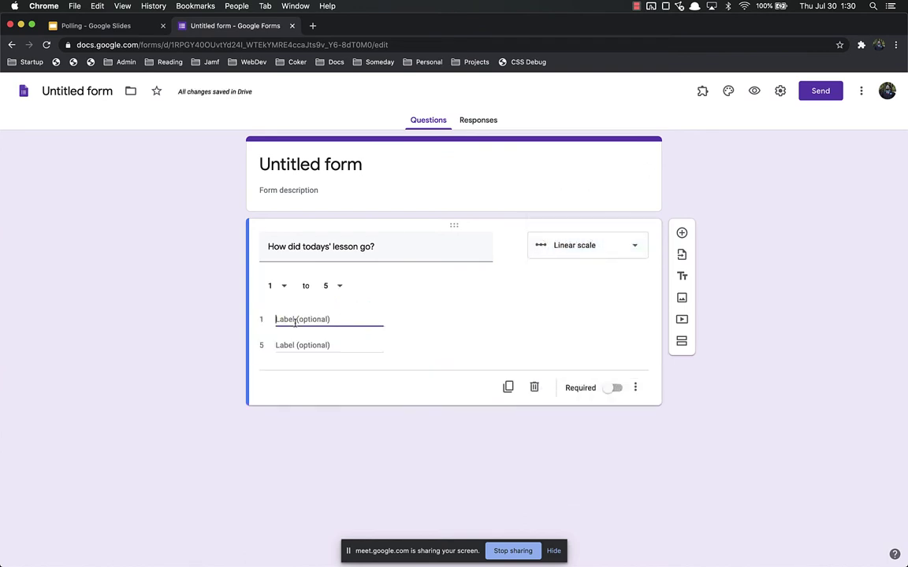
pyautogui.write('Bad')
pyautogui.press('Tab')
pyautogui.write('Fa')
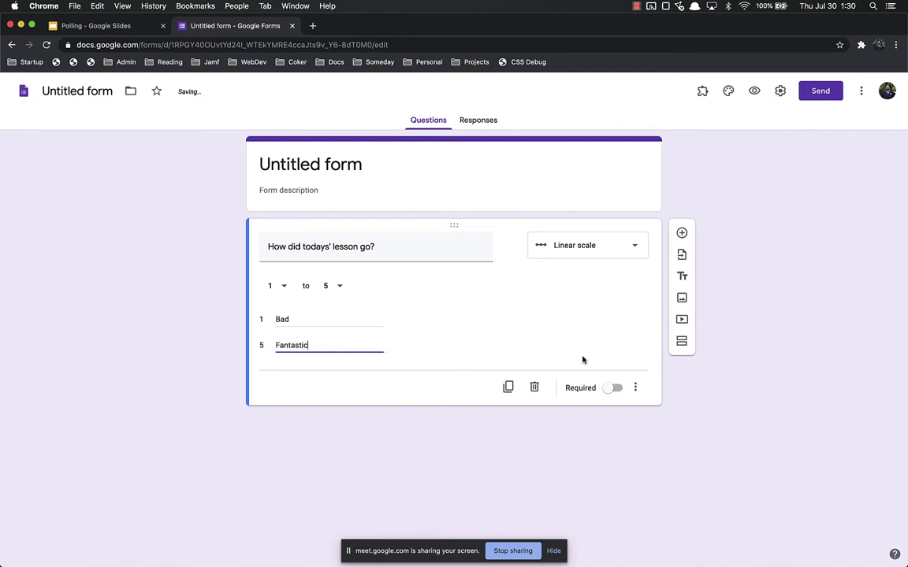
# Preview the form and submit a test response rating the lesson 3
pyautogui.click(820, 91)
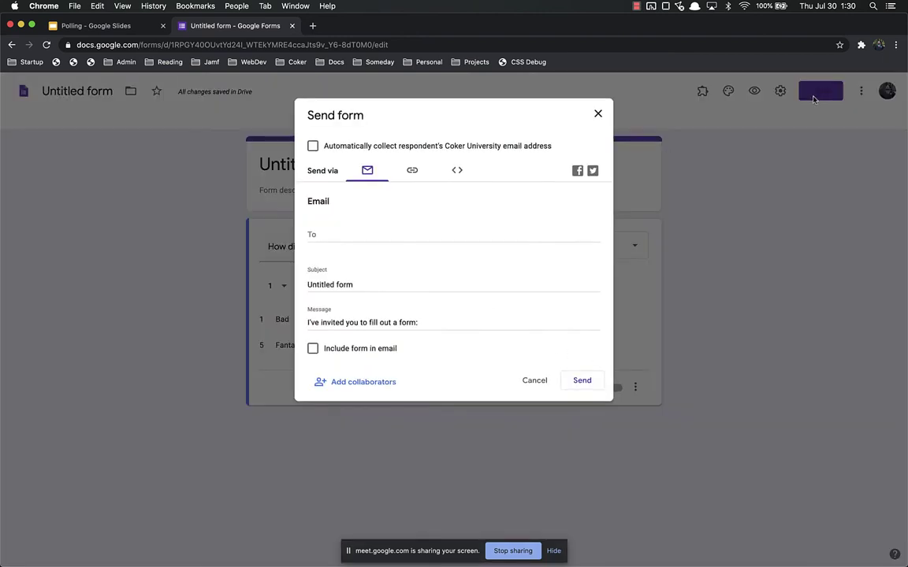
pyautogui.click(598, 115)
pyautogui.click(754, 91)
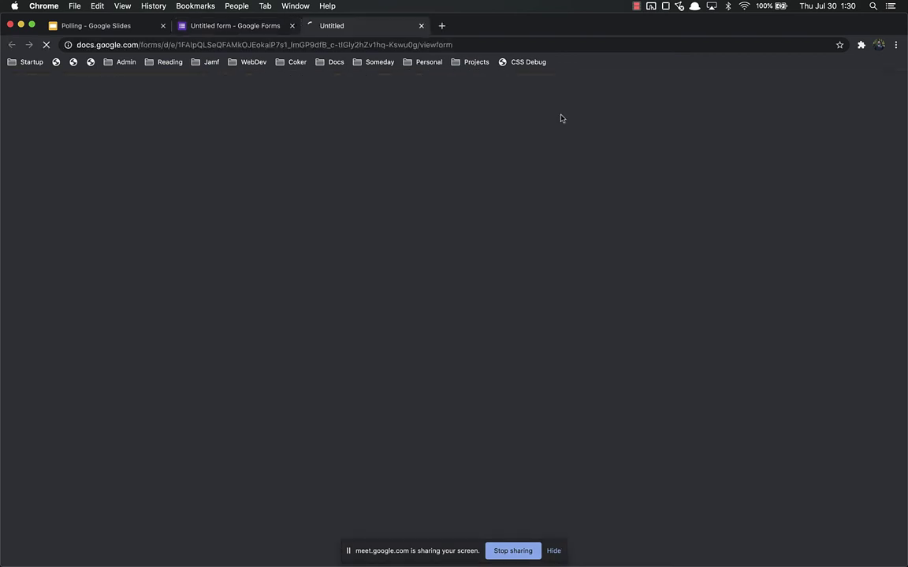
pyautogui.click(444, 206)
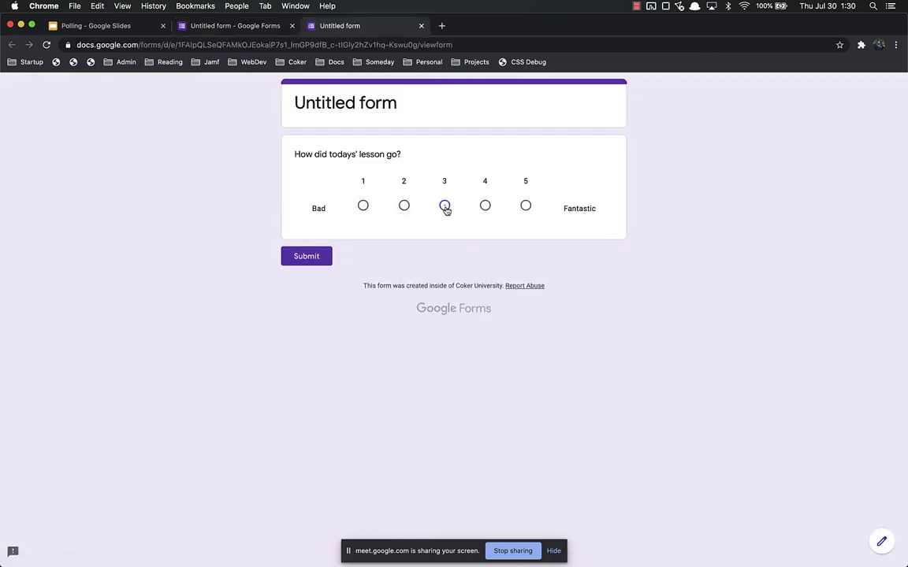
pyautogui.click(308, 270)
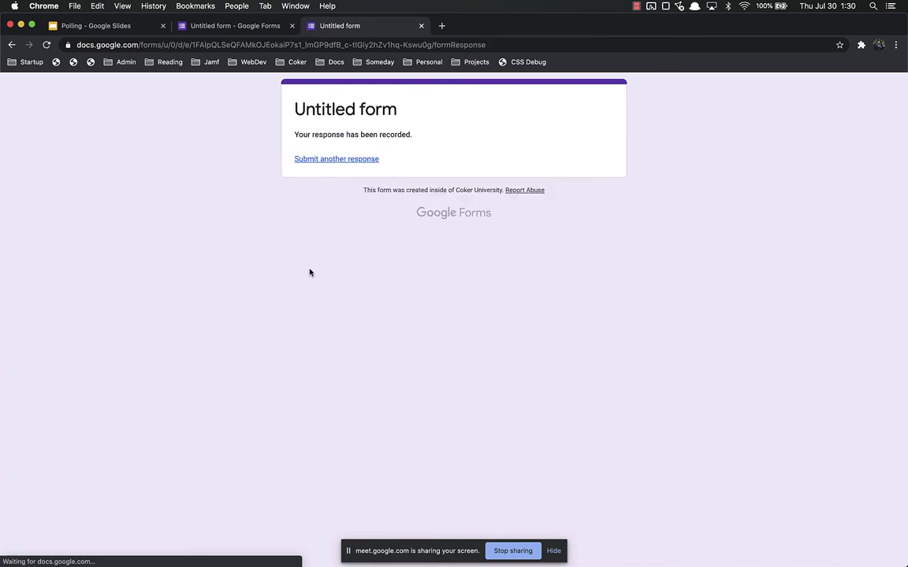
pyautogui.click(252, 26)
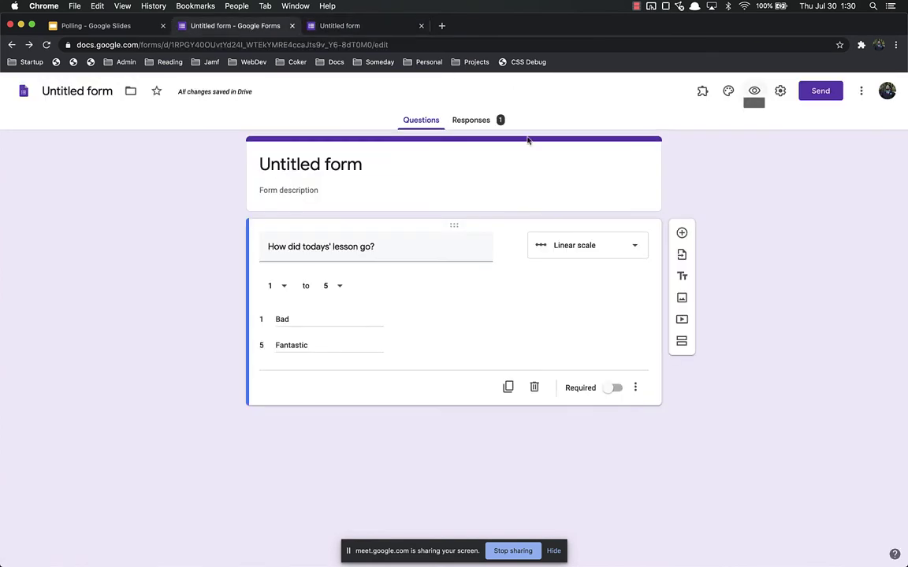
# Link the form's responses to a newly created spreadsheet
pyautogui.click(471, 120)
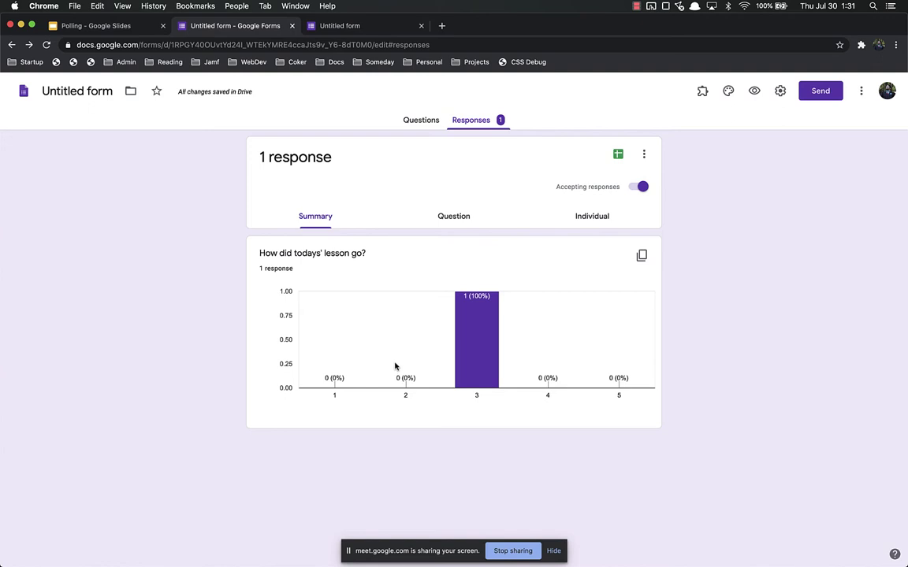
pyautogui.click(614, 154)
pyautogui.click(575, 227)
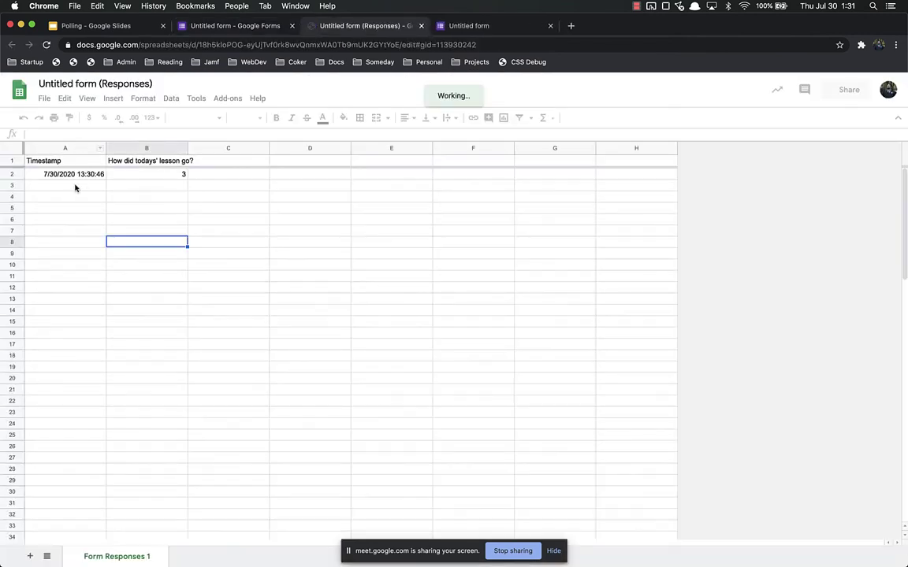
# Check the question header, timestamp and rating of 3 in the sheet, then close it and the confirmation page
pyautogui.click(122, 162)
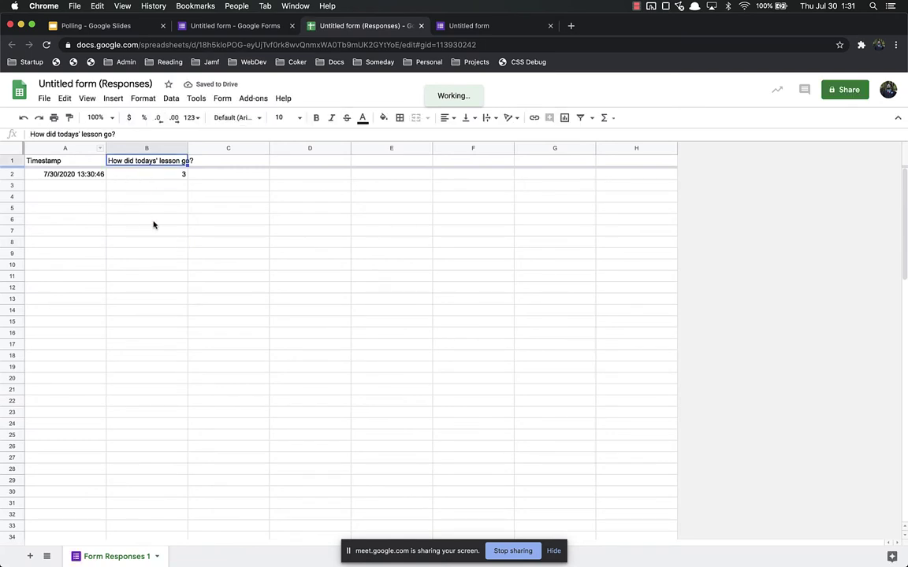
pyautogui.click(199, 220)
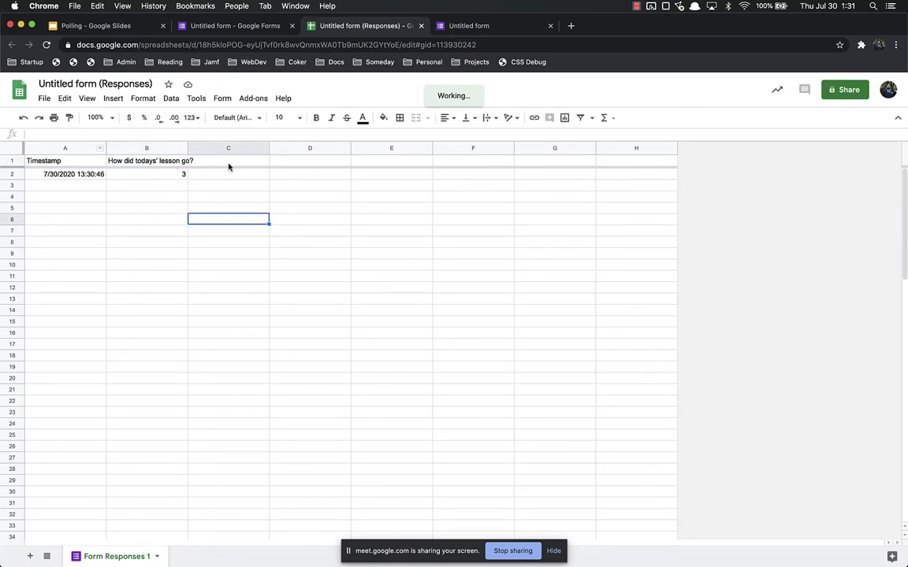
pyautogui.click(315, 163)
pyautogui.click(409, 163)
pyautogui.click(456, 162)
pyautogui.click(267, 175)
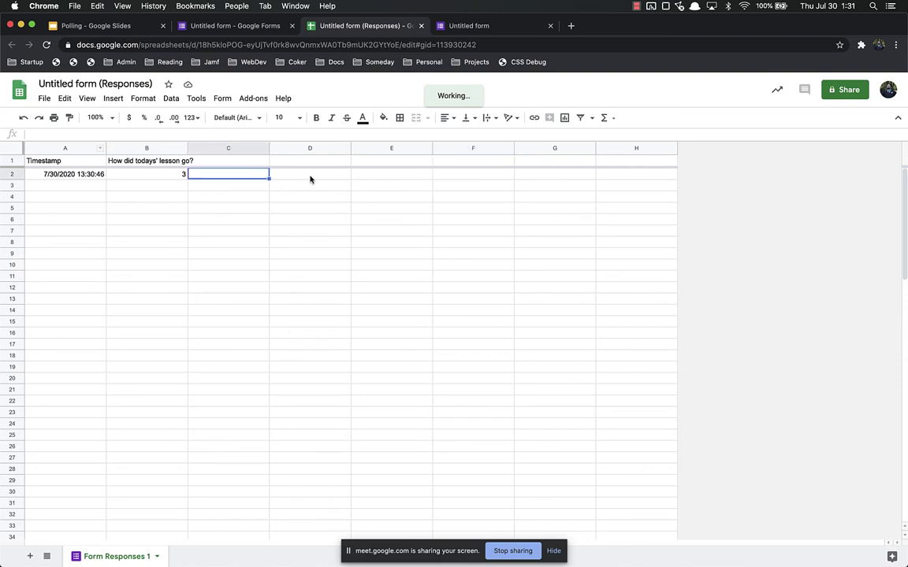
pyautogui.click(310, 179)
pyautogui.click(448, 181)
pyautogui.click(52, 176)
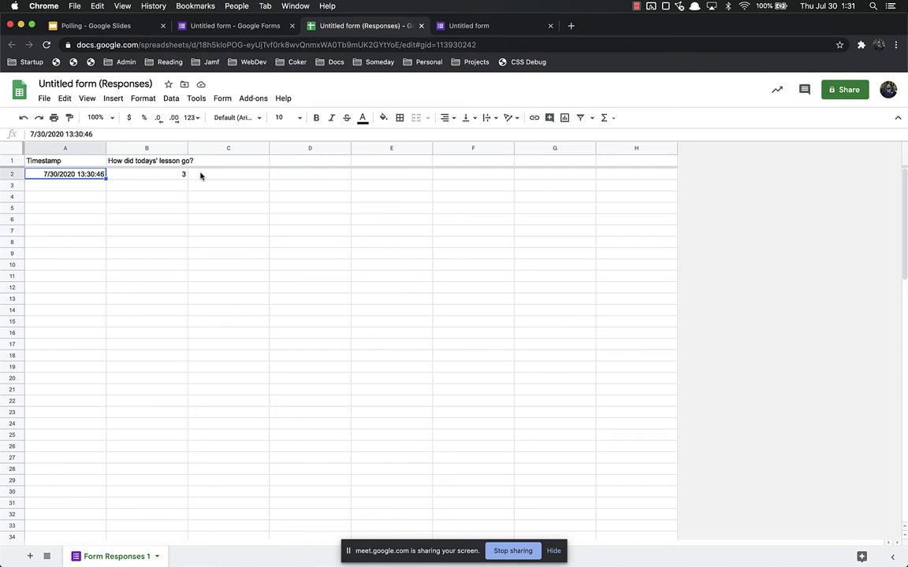
pyautogui.click(422, 26)
pyautogui.click(422, 26)
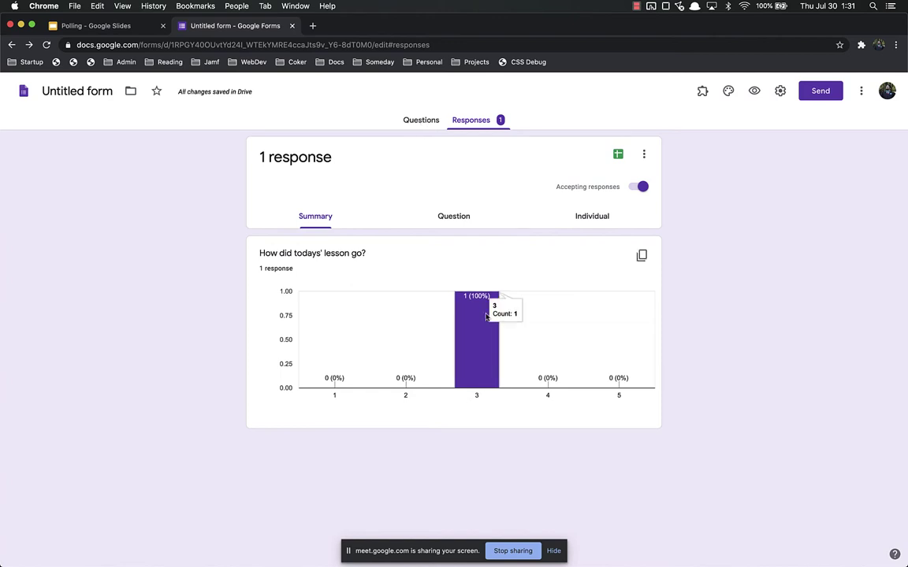
# Submit two more preview responses rating 3 and 5, then close the preview and Forms tabs
pyautogui.moveTo(467, 317)
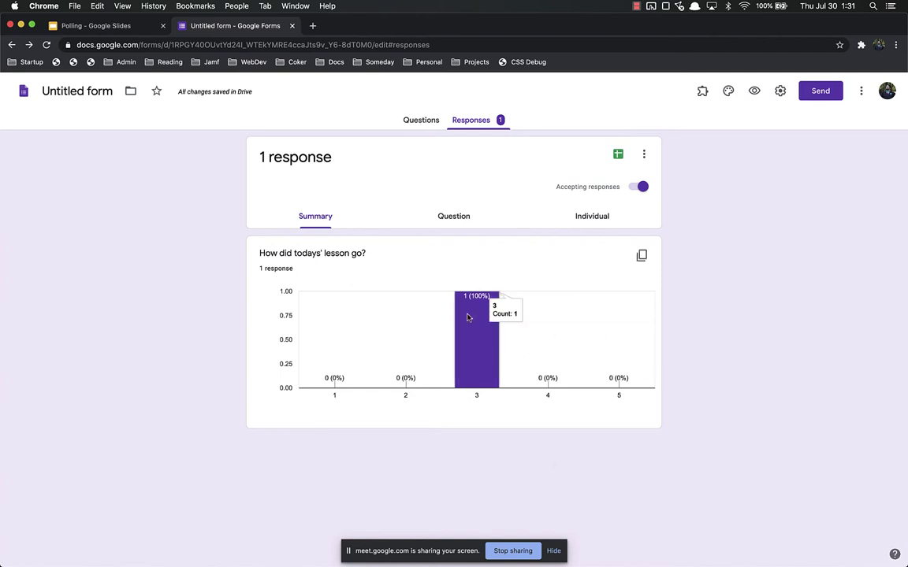
pyautogui.click(754, 91)
pyautogui.click(444, 205)
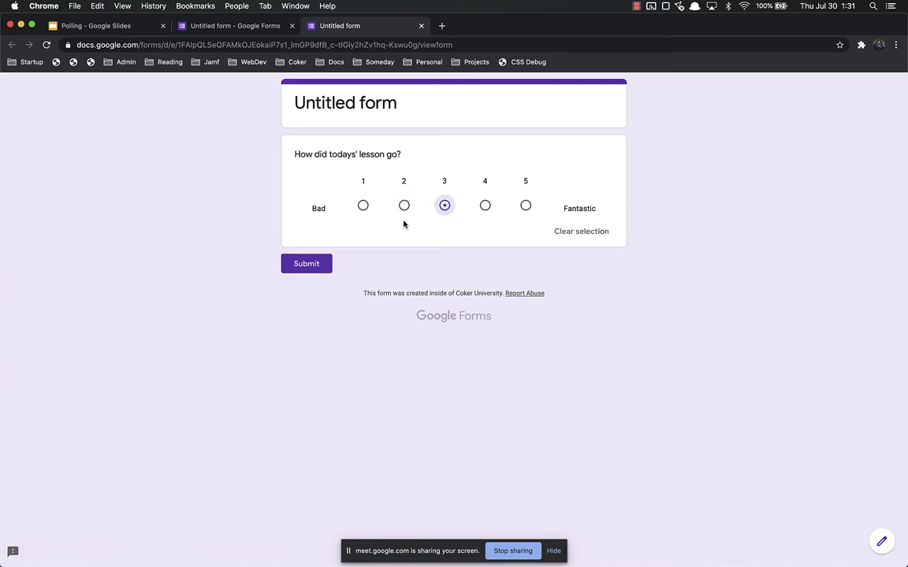
pyautogui.click(309, 270)
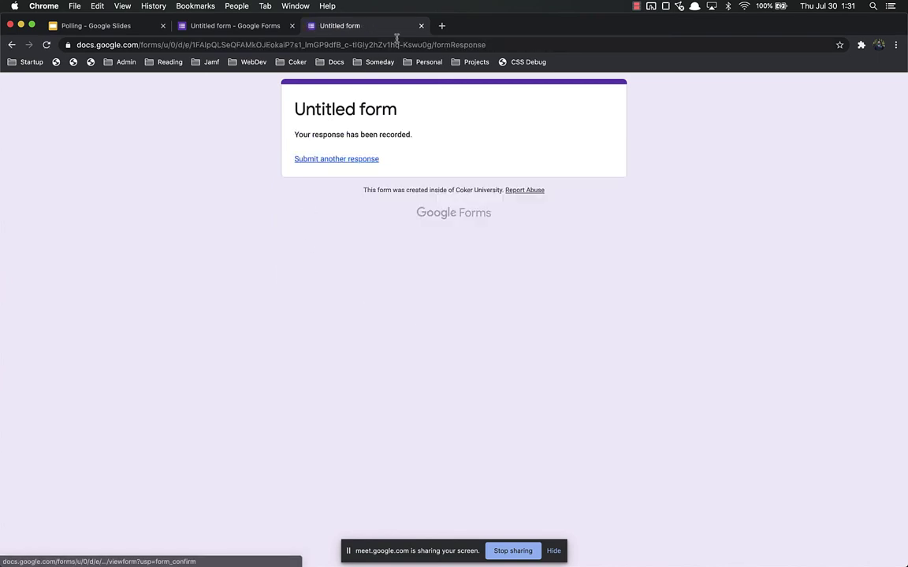
pyautogui.click(338, 159)
pyautogui.click(525, 205)
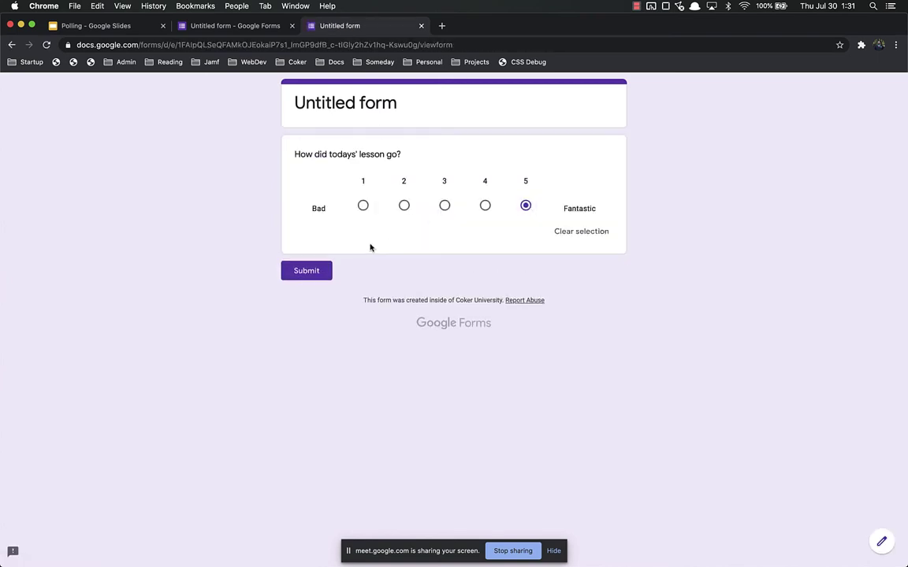
pyautogui.click(320, 268)
pyautogui.click(421, 26)
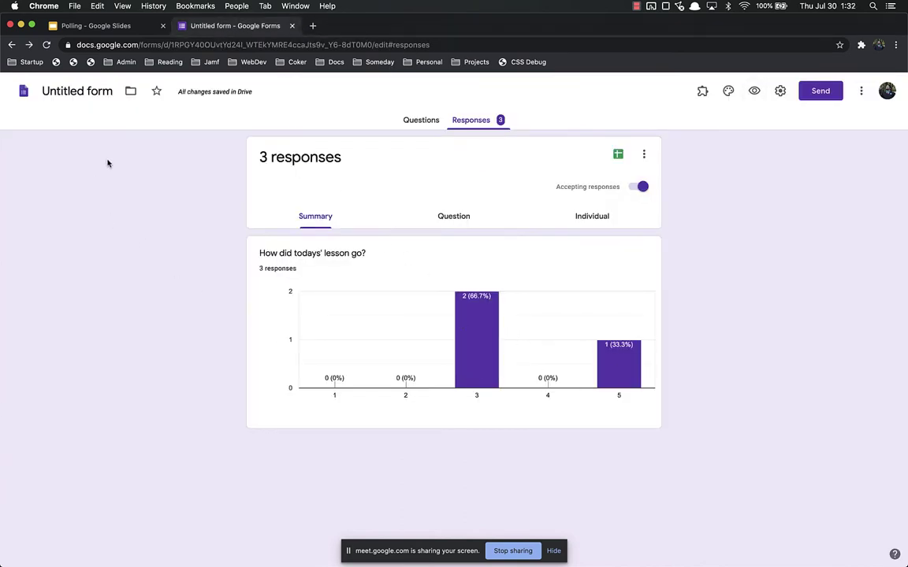
pyautogui.click(291, 26)
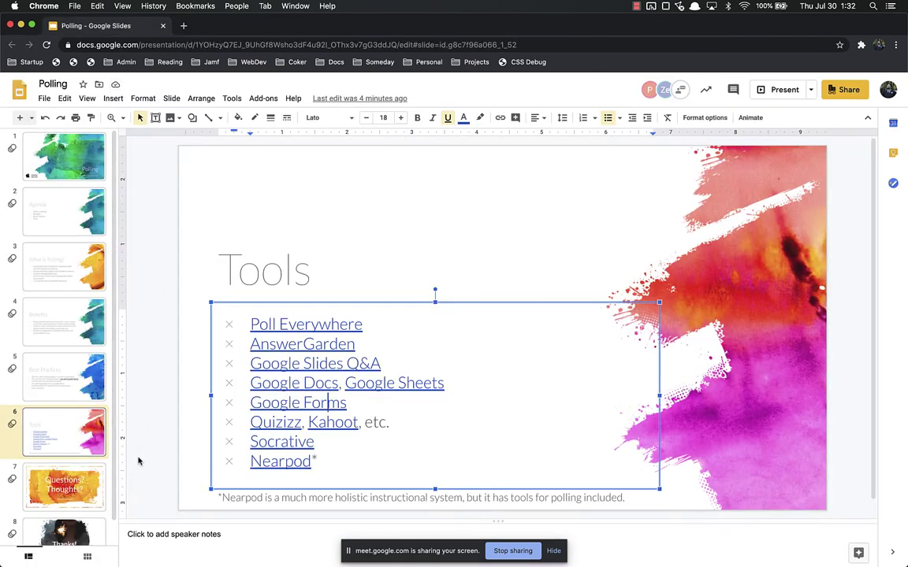
# Open the Quizizz website from the link in the Tools slide list
pyautogui.click(160, 405)
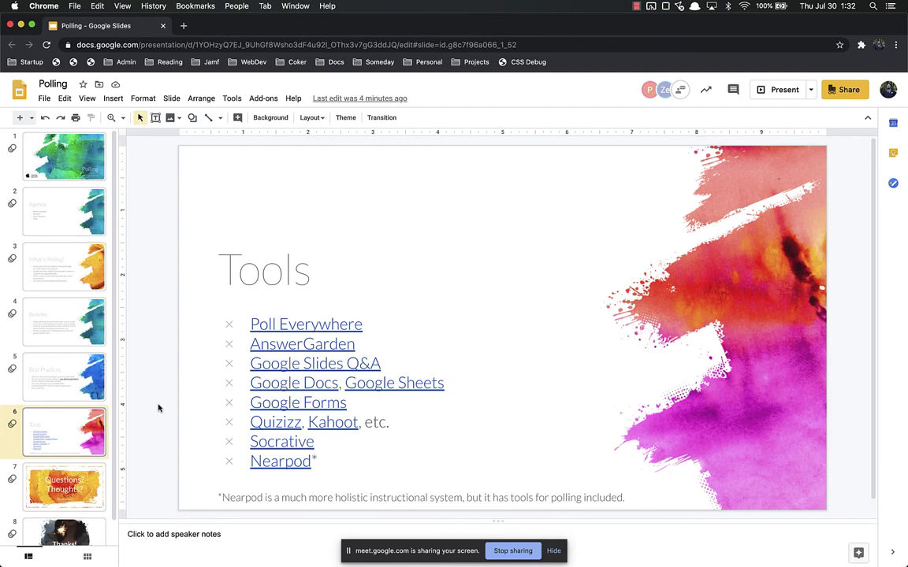
pyautogui.click(278, 423)
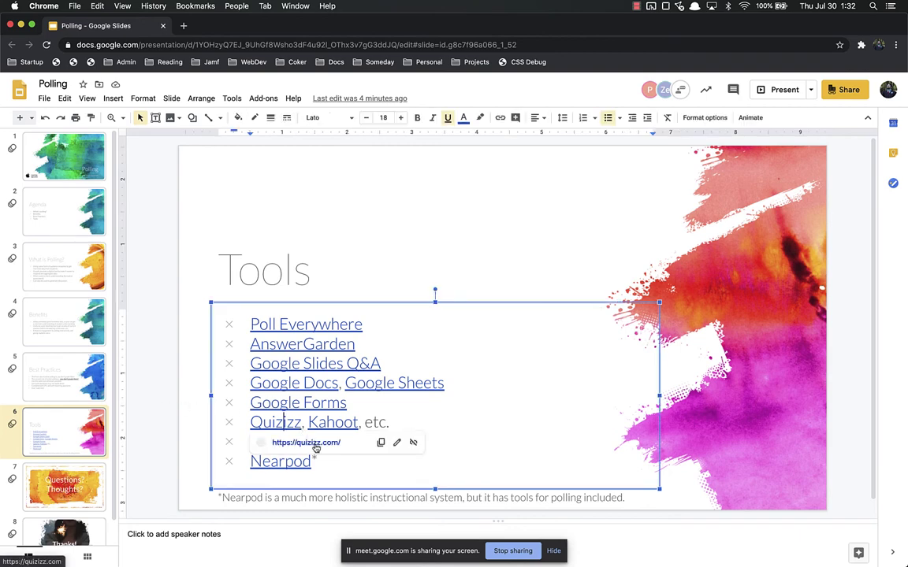
pyautogui.click(313, 445)
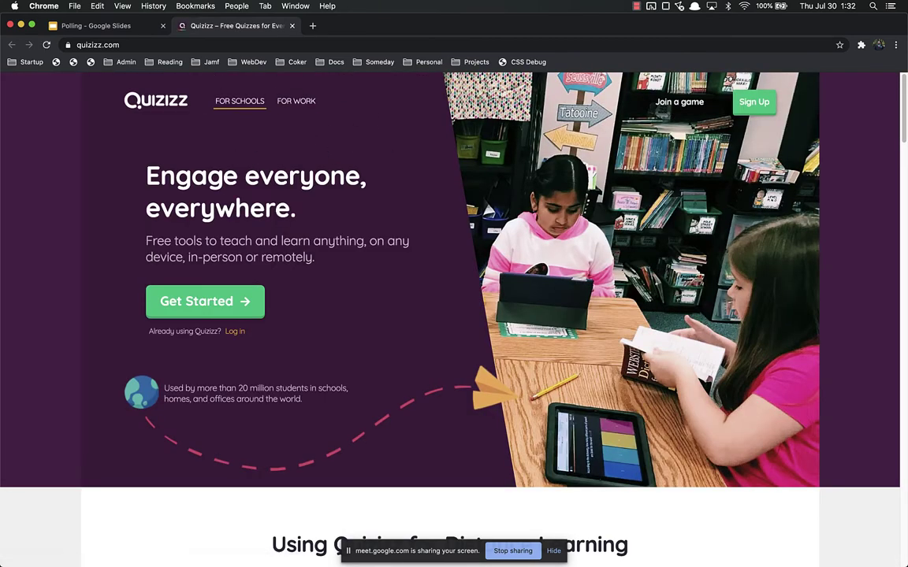
# Log in to Quizizz with a Google account, then close the Quizizz tab
pyautogui.click(235, 331)
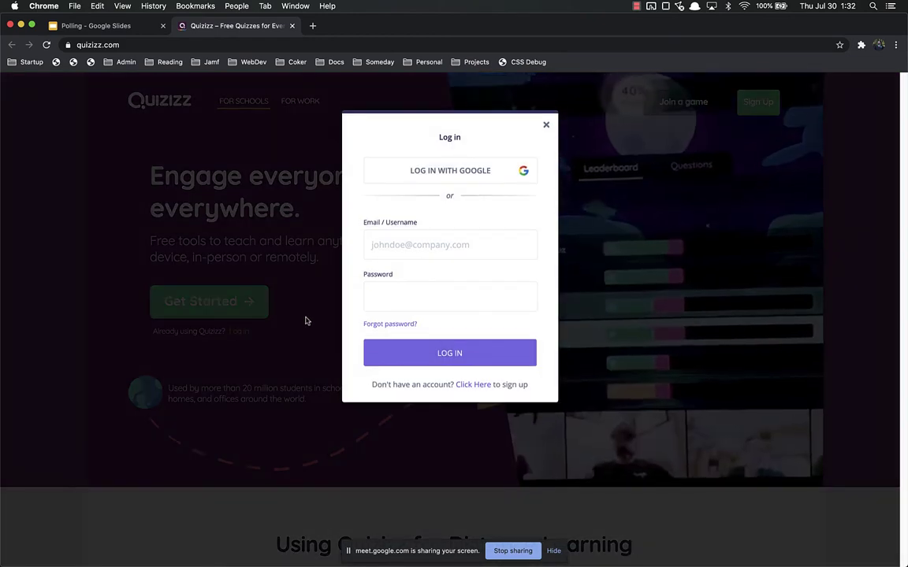
pyautogui.click(479, 173)
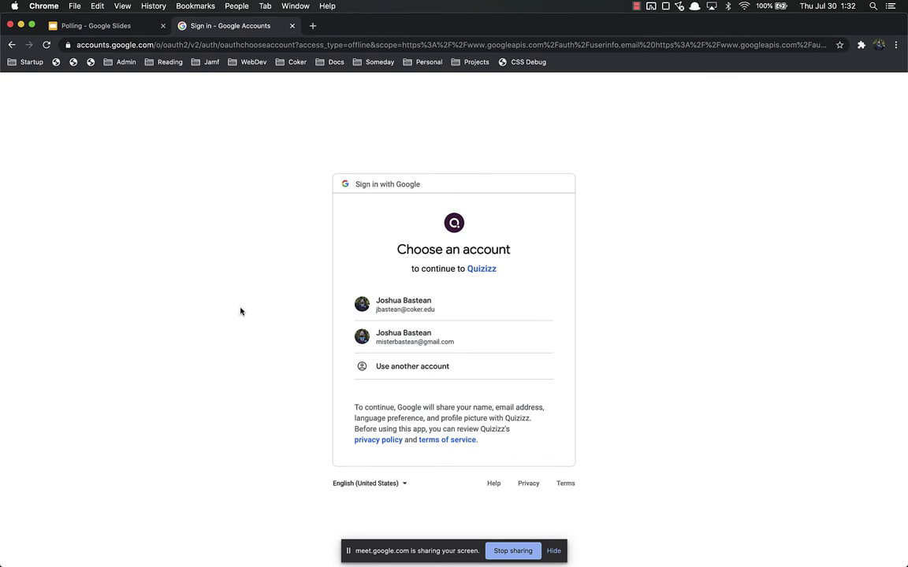
pyautogui.click(414, 335)
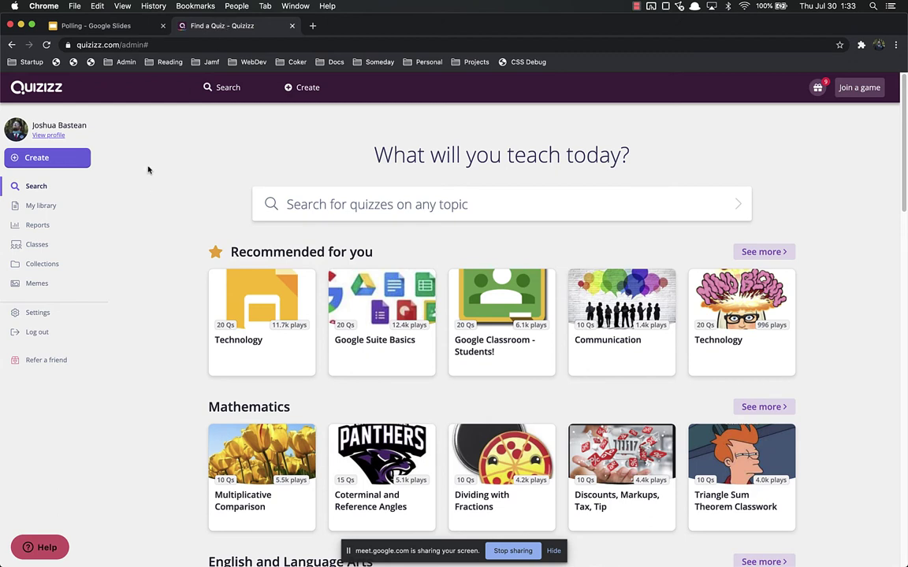
pyautogui.click(290, 27)
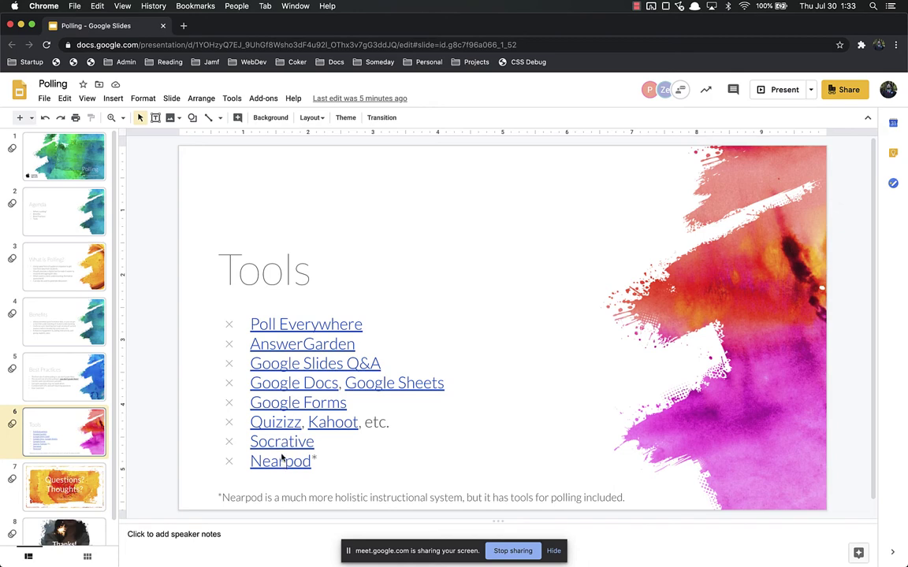
pyautogui.click(288, 441)
pyautogui.click(336, 462)
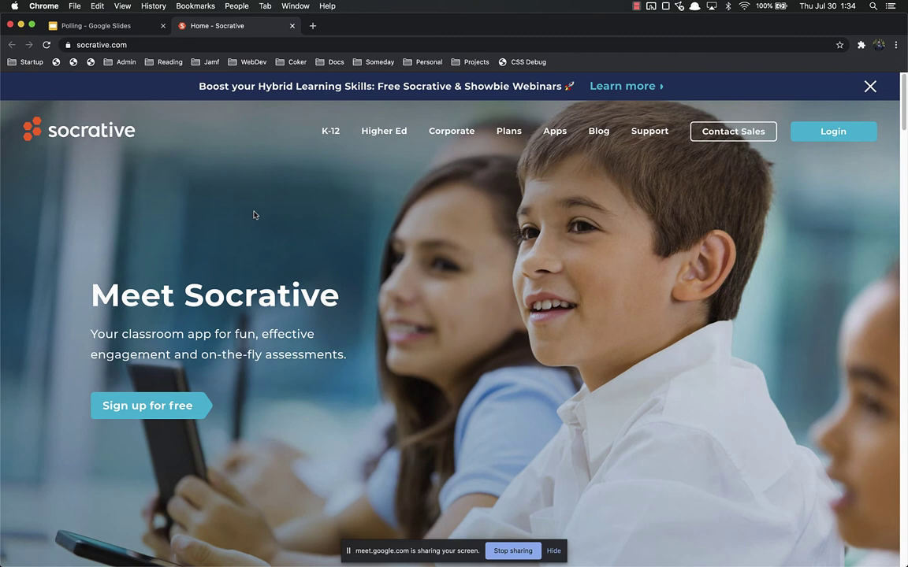
pyautogui.click(291, 26)
pyautogui.click(171, 436)
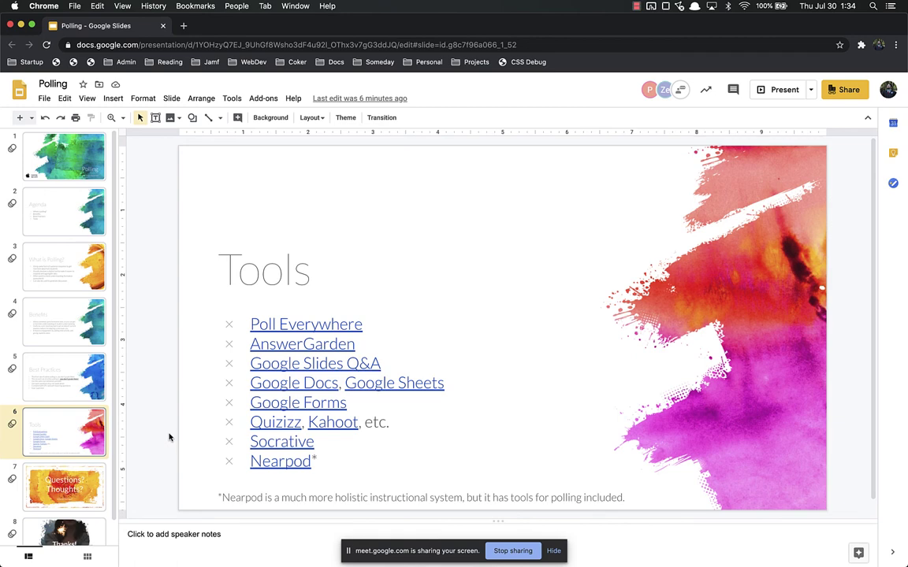